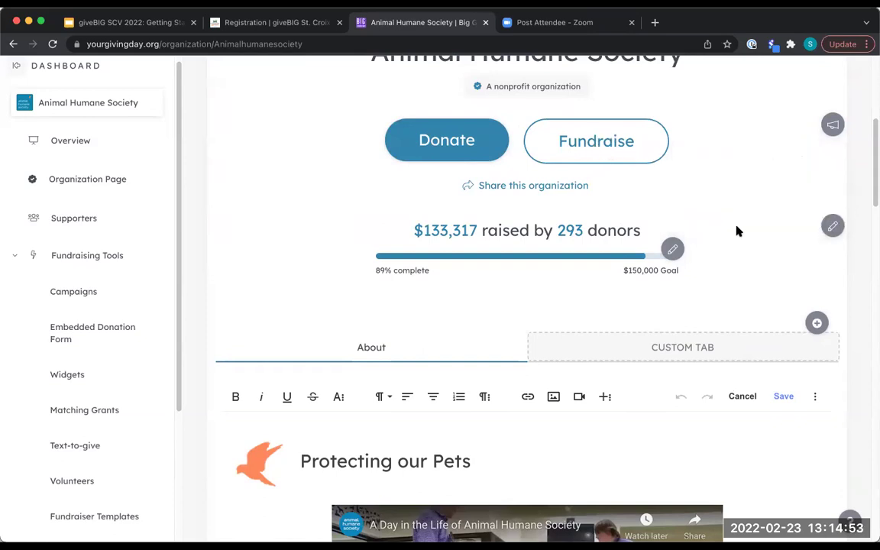
Step: Examine the organization page's fundraising progress and its About story with video, text and images
{"action": "scroll", "coordinate": [732, 228], "scroll_direction": "down", "scroll_amount": 1}
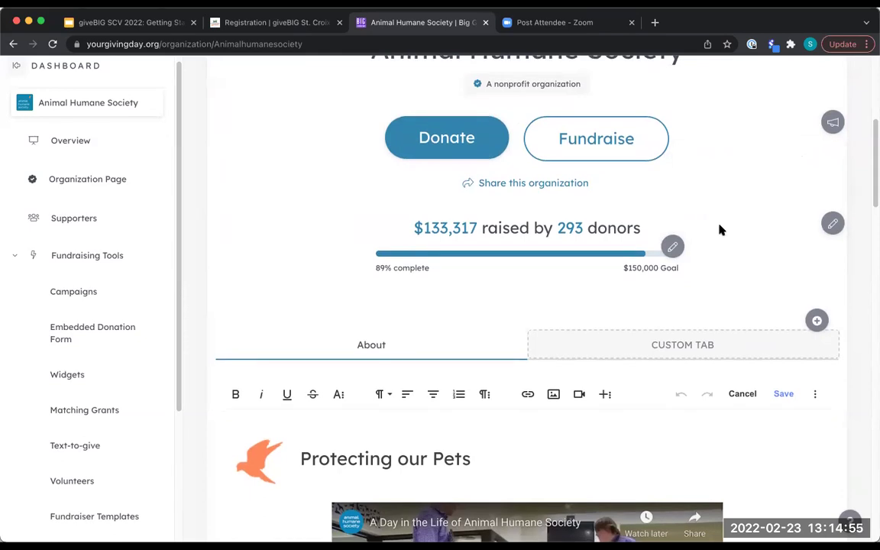
{"action": "scroll", "coordinate": [719, 230], "scroll_direction": "down", "scroll_amount": 5}
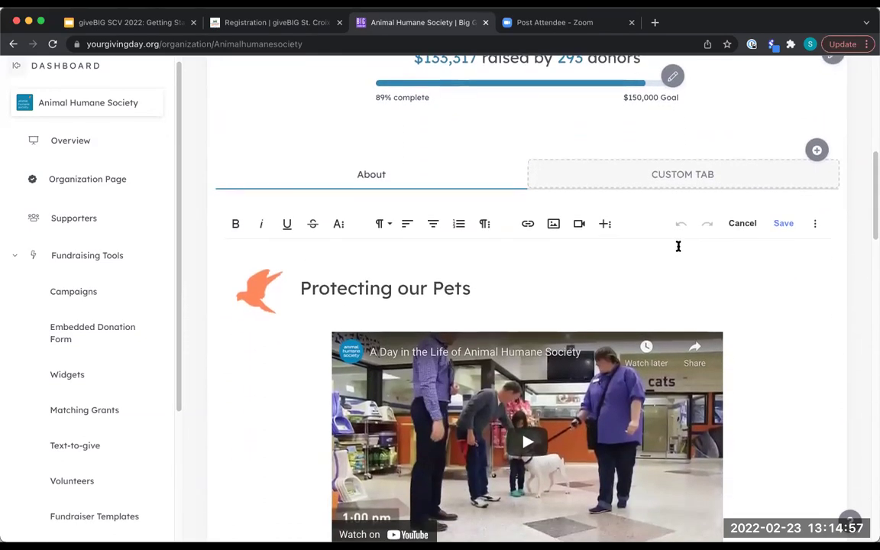
{"action": "scroll", "coordinate": [677, 244], "scroll_direction": "down", "scroll_amount": 1}
{"action": "scroll", "coordinate": [677, 243], "scroll_direction": "down", "scroll_amount": 3}
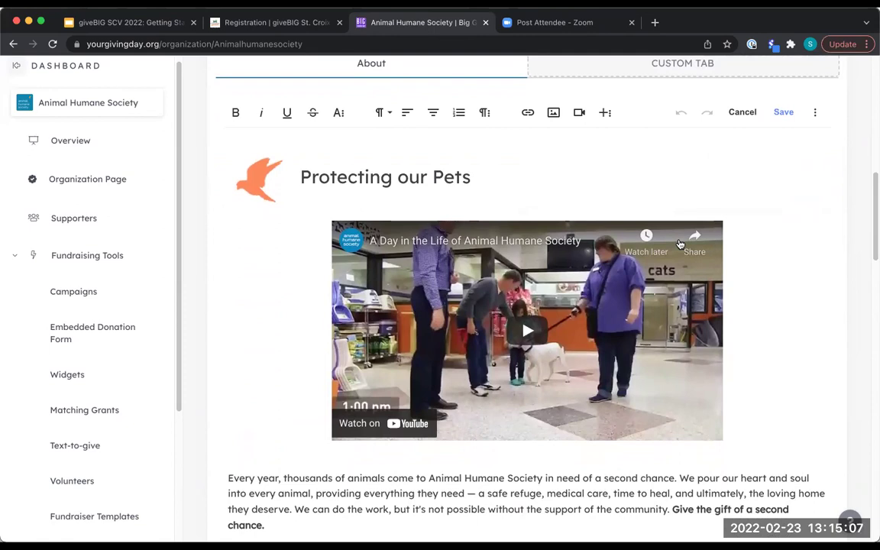
{"action": "mouse_move", "coordinate": [695, 230]}
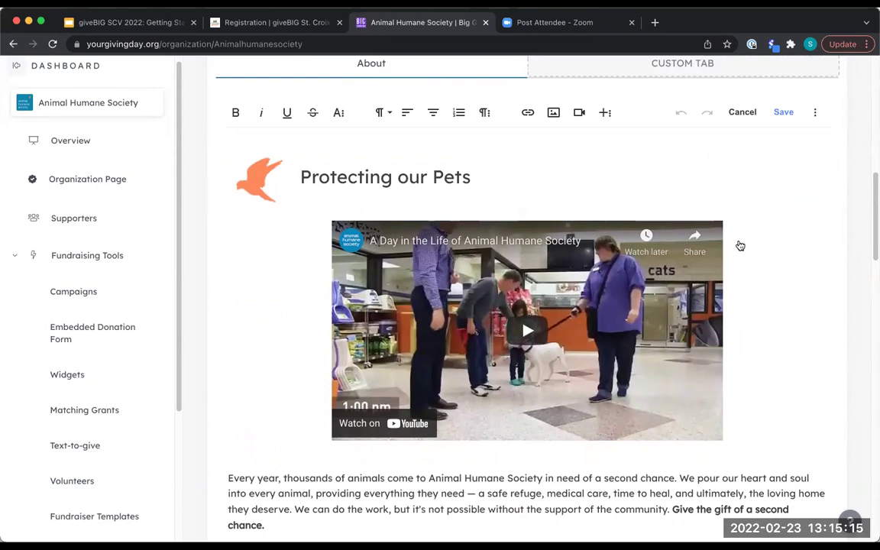
{"action": "scroll", "coordinate": [740, 245], "scroll_direction": "down", "scroll_amount": 1}
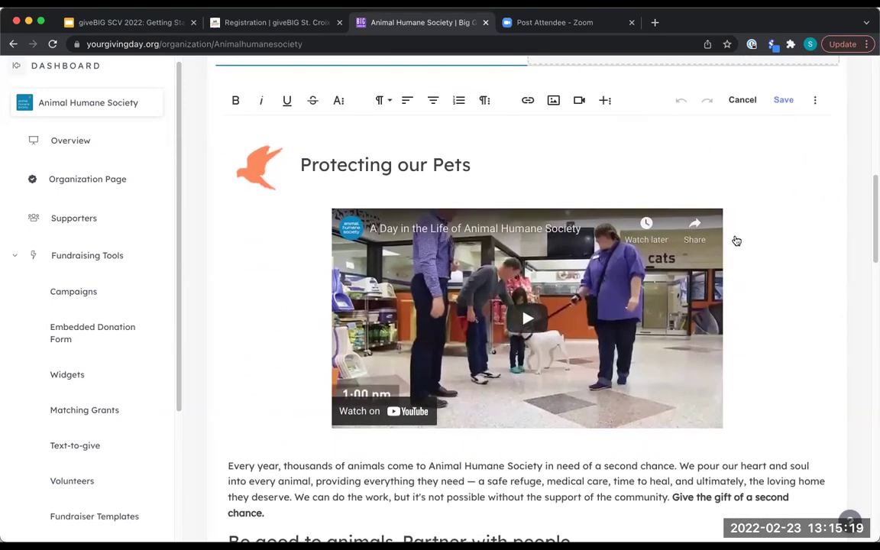
{"action": "scroll", "coordinate": [736, 241], "scroll_direction": "down", "scroll_amount": 5}
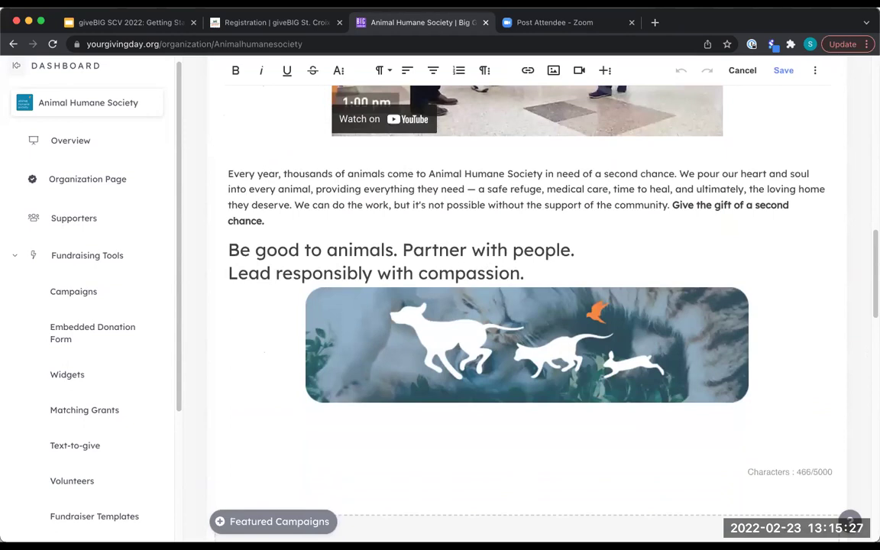
{"action": "scroll", "coordinate": [560, 255], "scroll_direction": "up", "scroll_amount": 10}
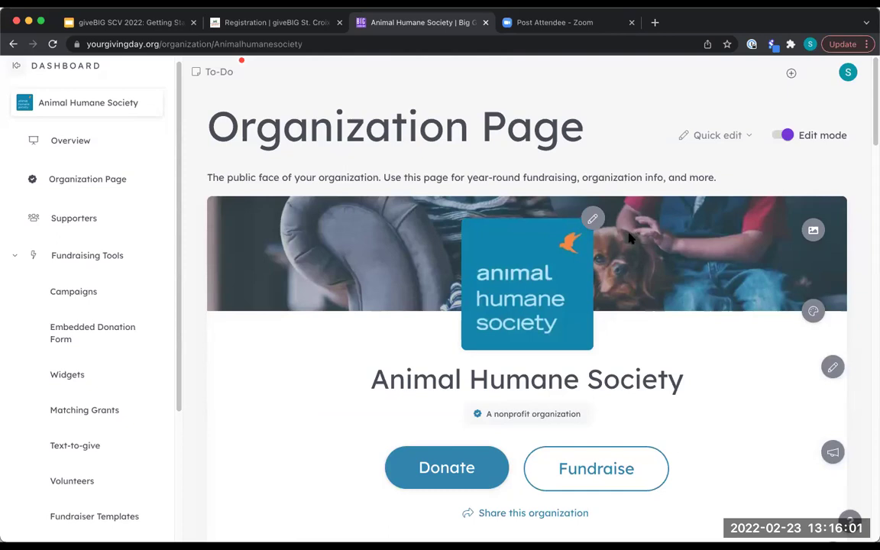
Step: Browse the library of stock images for the page banner and close the image picker without choosing one
{"action": "left_click", "coordinate": [813, 230]}
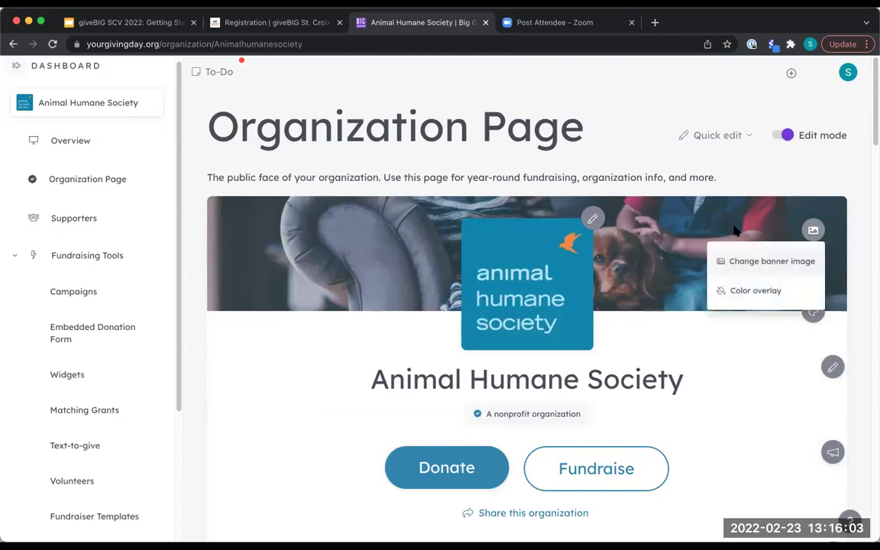
{"action": "left_click", "coordinate": [787, 265]}
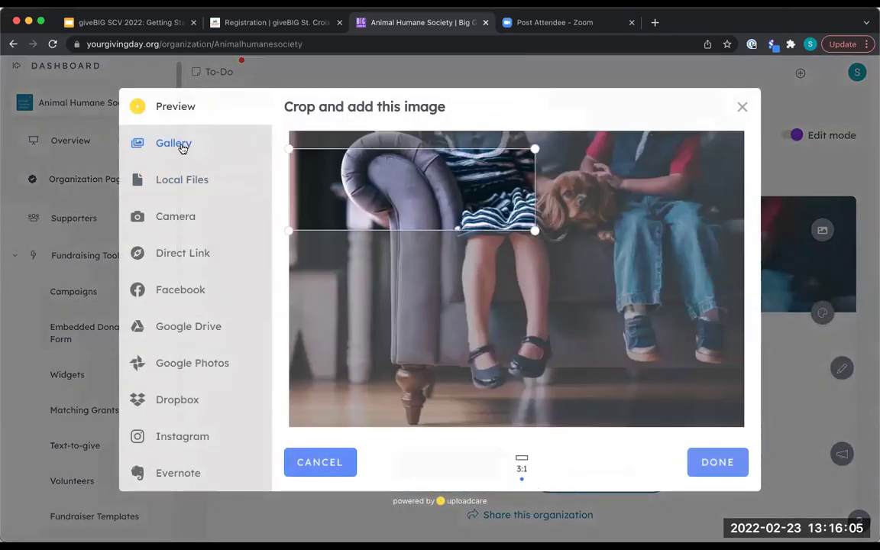
{"action": "left_click", "coordinate": [175, 143]}
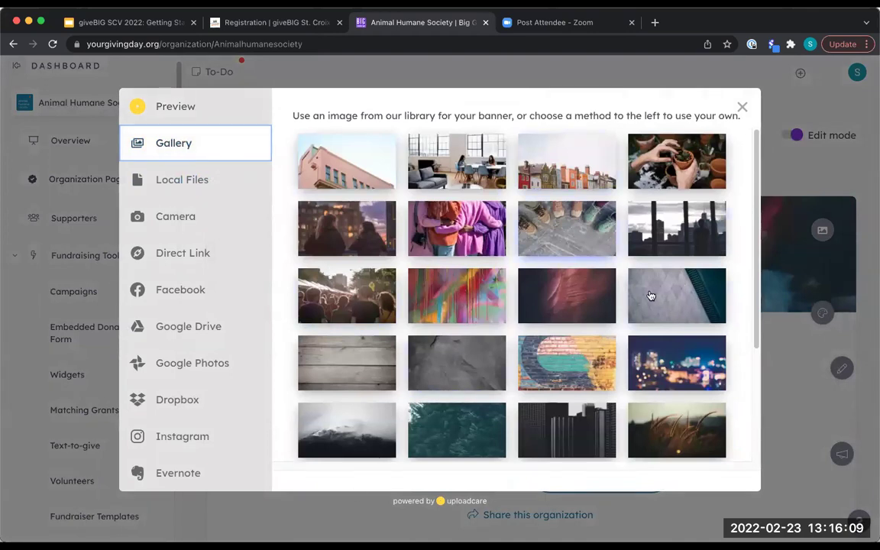
{"action": "scroll", "coordinate": [659, 298], "scroll_direction": "down", "scroll_amount": 3}
{"action": "scroll", "coordinate": [661, 303], "scroll_direction": "up", "scroll_amount": 3}
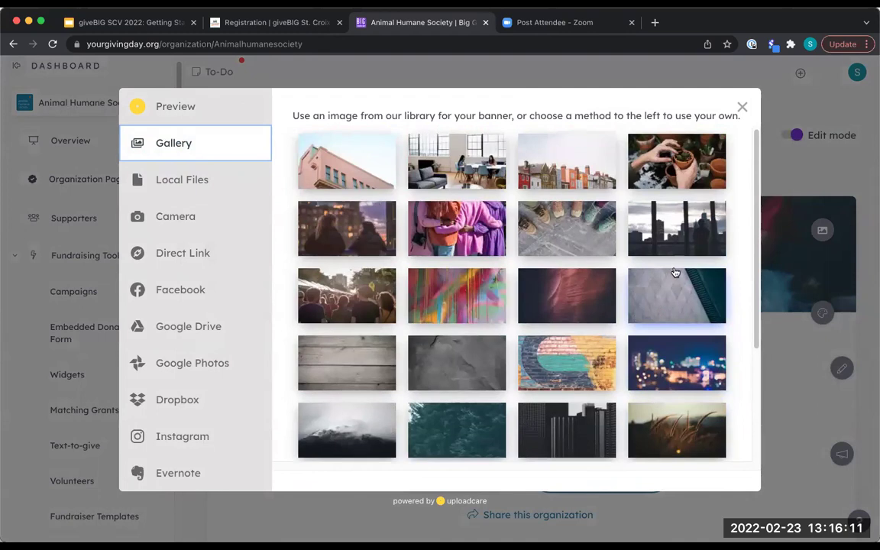
{"action": "left_click", "coordinate": [742, 109]}
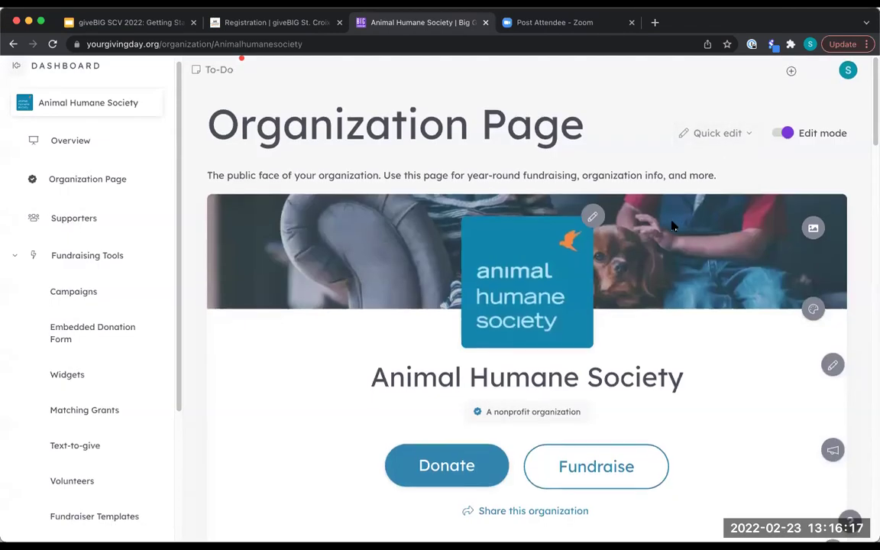
Step: Review the About story's content and show the additional text formatting options in its editor
{"action": "scroll", "coordinate": [672, 225], "scroll_direction": "down", "scroll_amount": 2}
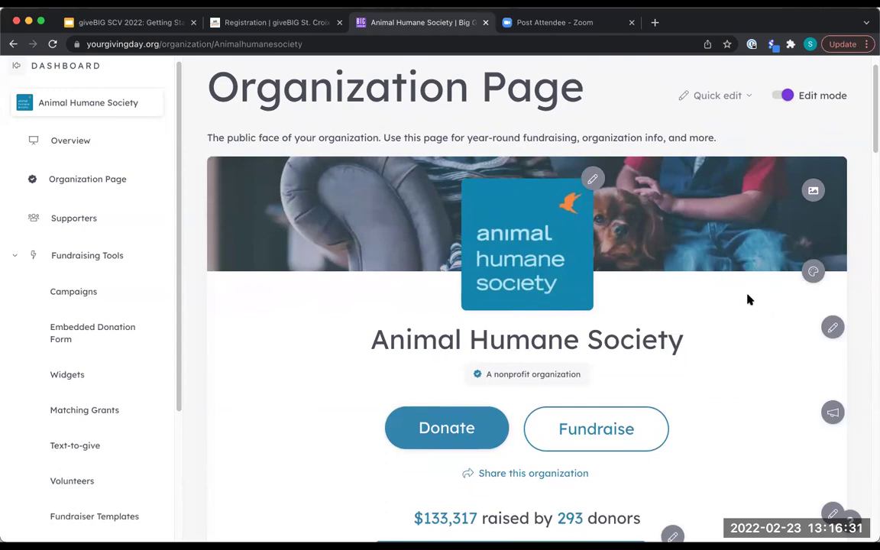
{"action": "scroll", "coordinate": [653, 275], "scroll_direction": "down", "scroll_amount": 3}
{"action": "scroll", "coordinate": [653, 275], "scroll_direction": "down", "scroll_amount": 5}
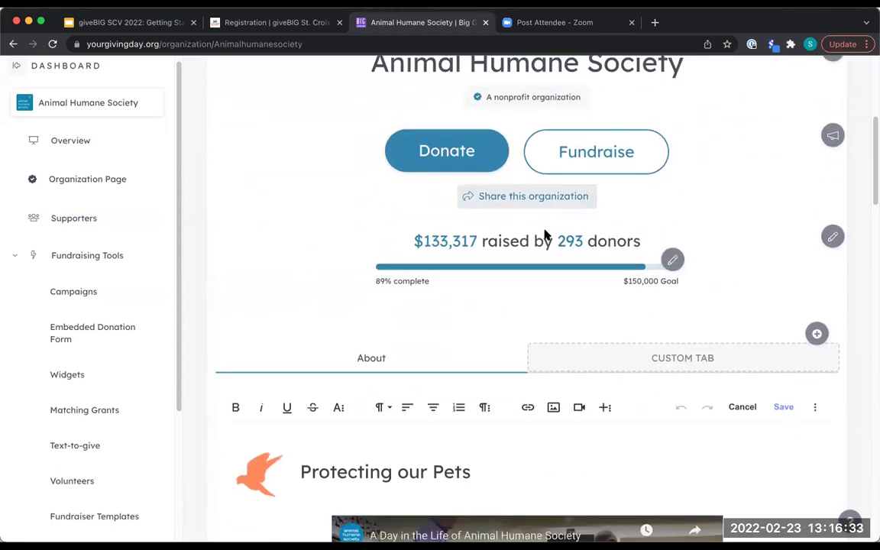
{"action": "scroll", "coordinate": [573, 253], "scroll_direction": "down", "scroll_amount": 2}
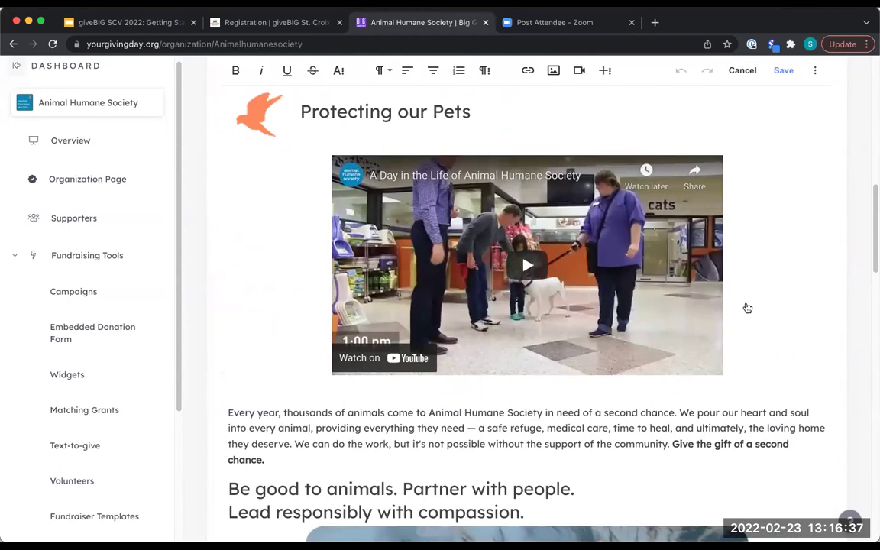
{"action": "scroll", "coordinate": [746, 307], "scroll_direction": "down", "scroll_amount": 1}
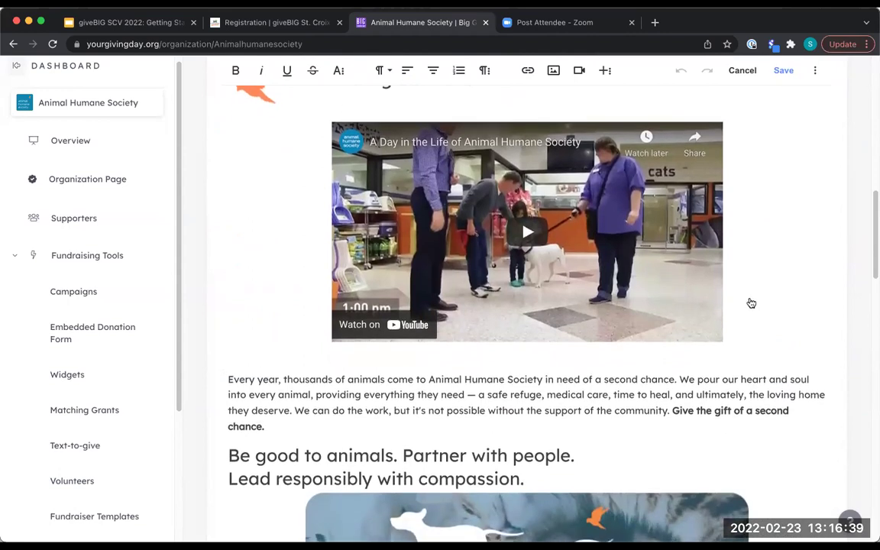
{"action": "scroll", "coordinate": [754, 304], "scroll_direction": "down", "scroll_amount": 1}
{"action": "scroll", "coordinate": [752, 302], "scroll_direction": "up", "scroll_amount": 2}
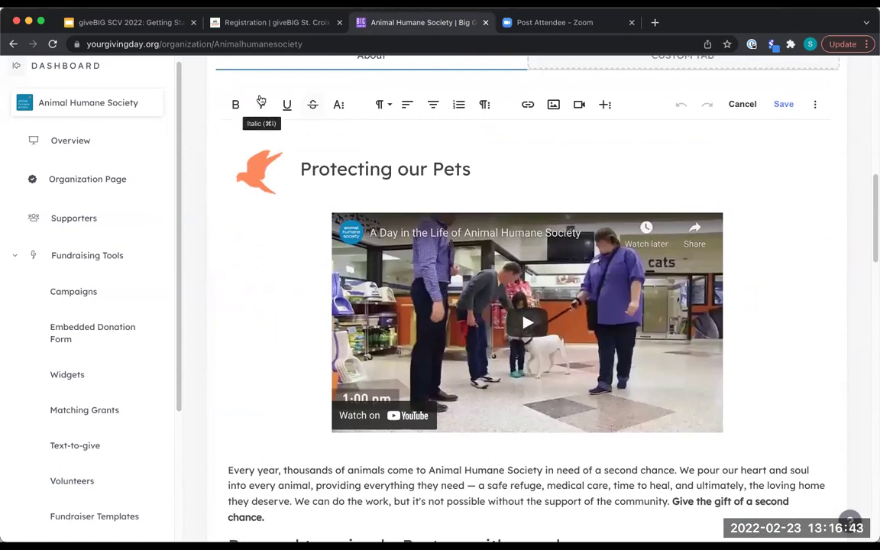
{"action": "left_click", "coordinate": [338, 105]}
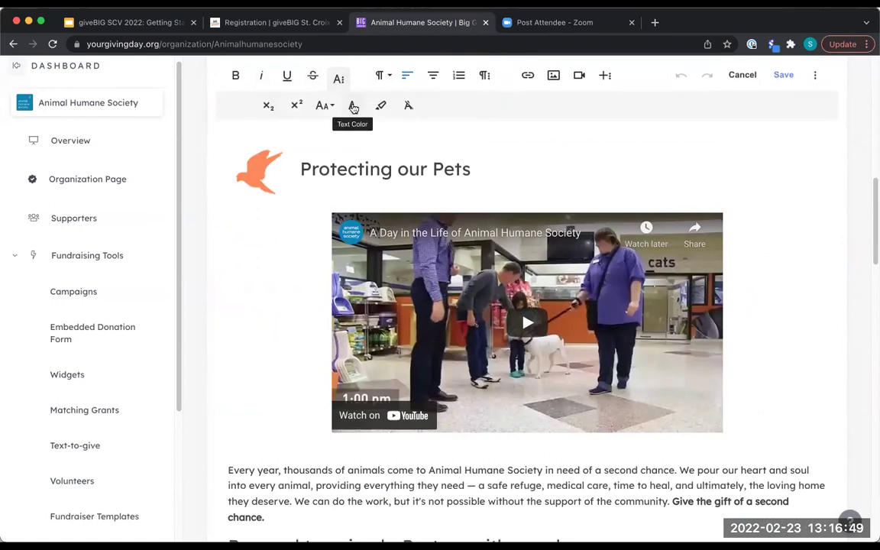
{"action": "scroll", "coordinate": [657, 208], "scroll_direction": "down", "scroll_amount": 1}
{"action": "scroll", "coordinate": [658, 207], "scroll_direction": "down", "scroll_amount": 5}
{"action": "left_click", "coordinate": [485, 273]}
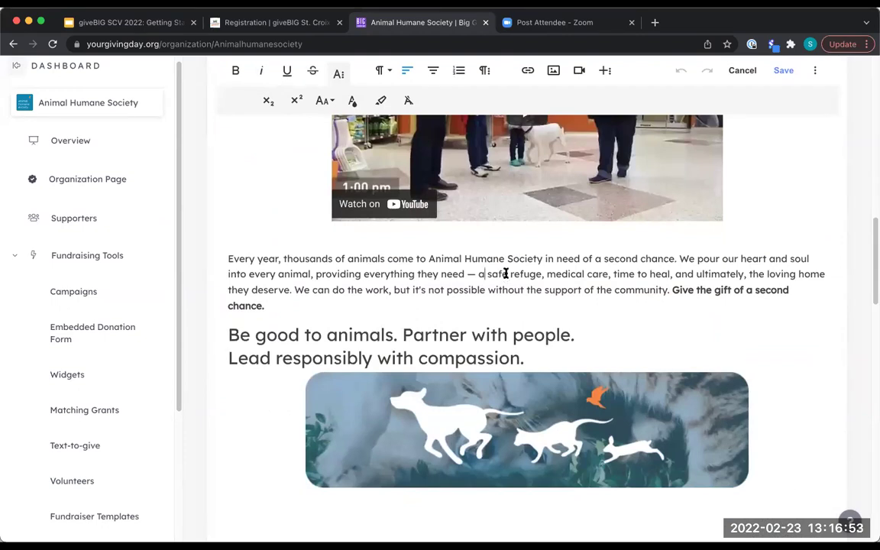
{"action": "left_click", "coordinate": [298, 303]}
{"action": "type", "text": "Inser"}
{"action": "key", "text": "BackSpace"}
{"action": "key", "text": "BackSpace"}
{"action": "key", "text": "BackSpace"}
{"action": "key", "text": "BackSpace"}
{"action": "key", "text": "BackSpace"}
{"action": "key", "text": "BackSpace"}
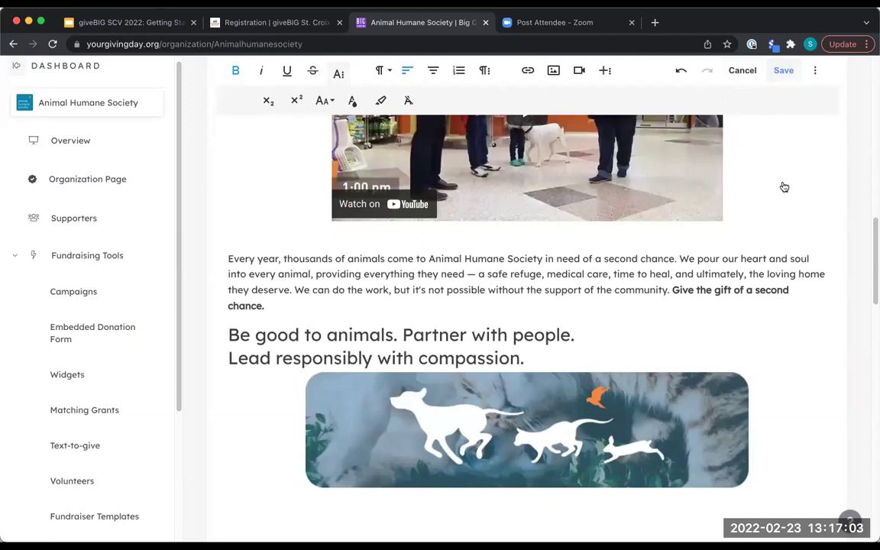
Step: Examine the remaining page sections: featured and supporting campaigns, the media, Instagram and Facebook galleries, and the organization data
{"action": "scroll", "coordinate": [697, 270], "scroll_direction": "down", "scroll_amount": 3}
{"action": "scroll", "coordinate": [697, 270], "scroll_direction": "down", "scroll_amount": 1}
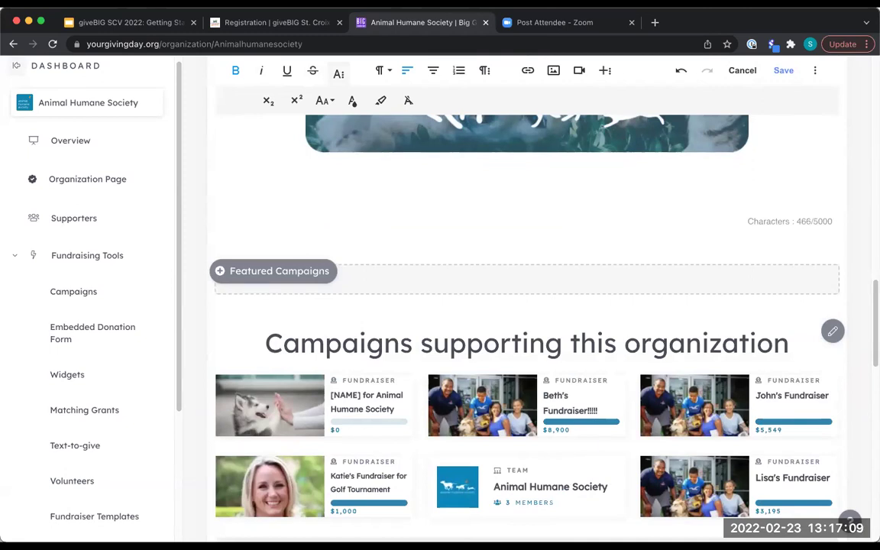
{"action": "scroll", "coordinate": [518, 299], "scroll_direction": "down", "scroll_amount": 2}
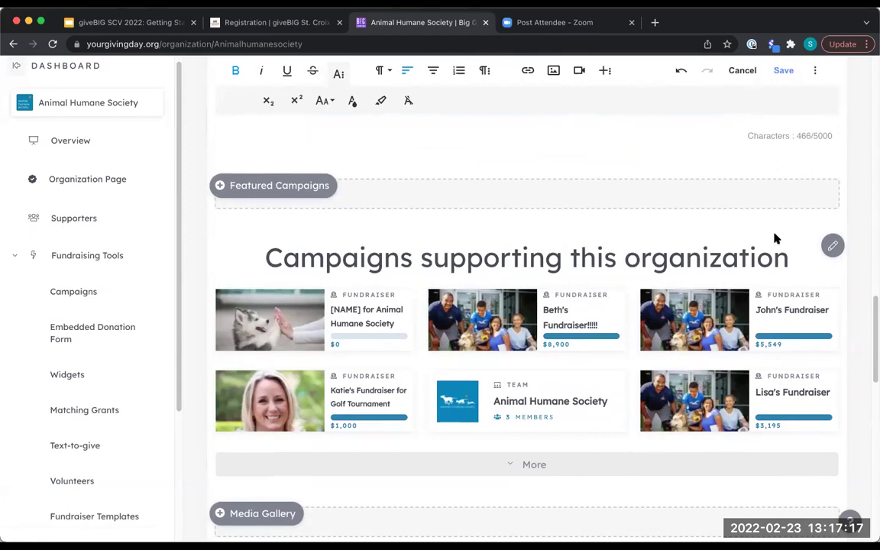
{"action": "scroll", "coordinate": [775, 239], "scroll_direction": "up", "scroll_amount": 15}
{"action": "scroll", "coordinate": [725, 251], "scroll_direction": "down", "scroll_amount": 3}
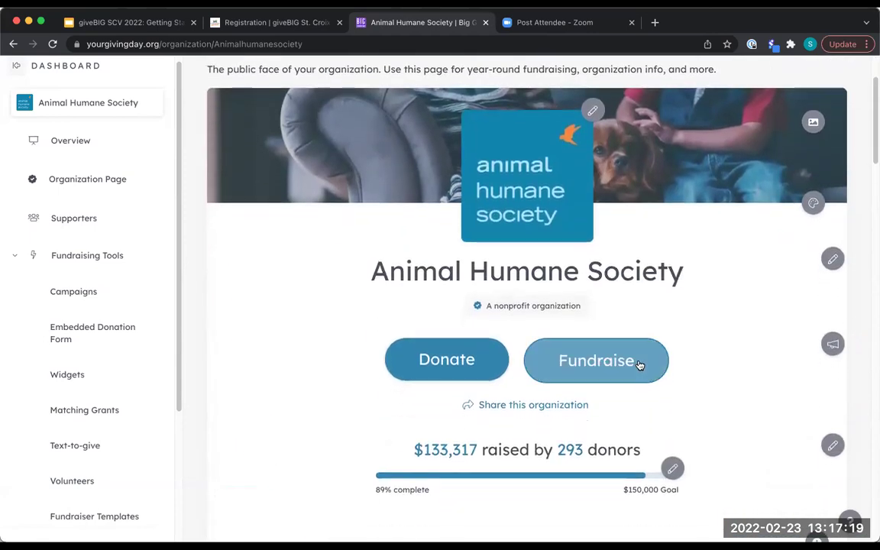
{"action": "scroll", "coordinate": [661, 340], "scroll_direction": "down", "scroll_amount": 5}
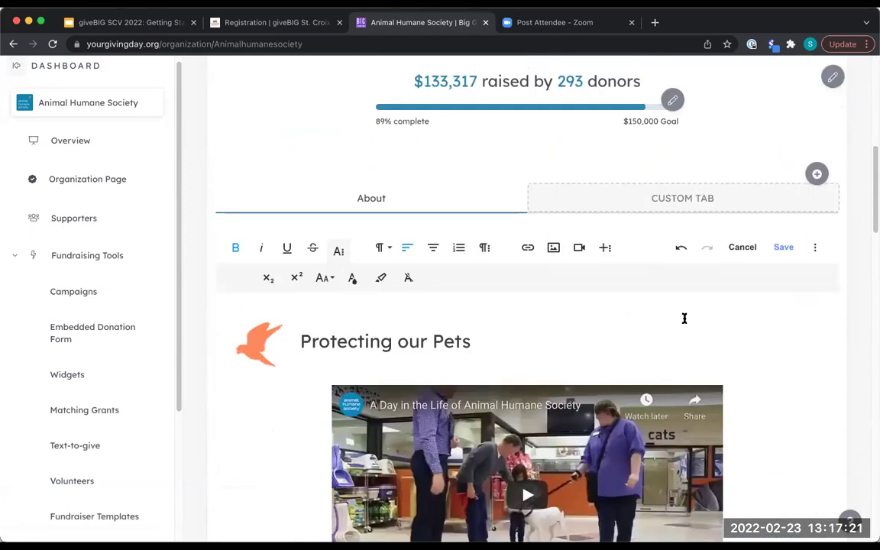
{"action": "scroll", "coordinate": [685, 318], "scroll_direction": "down", "scroll_amount": 10}
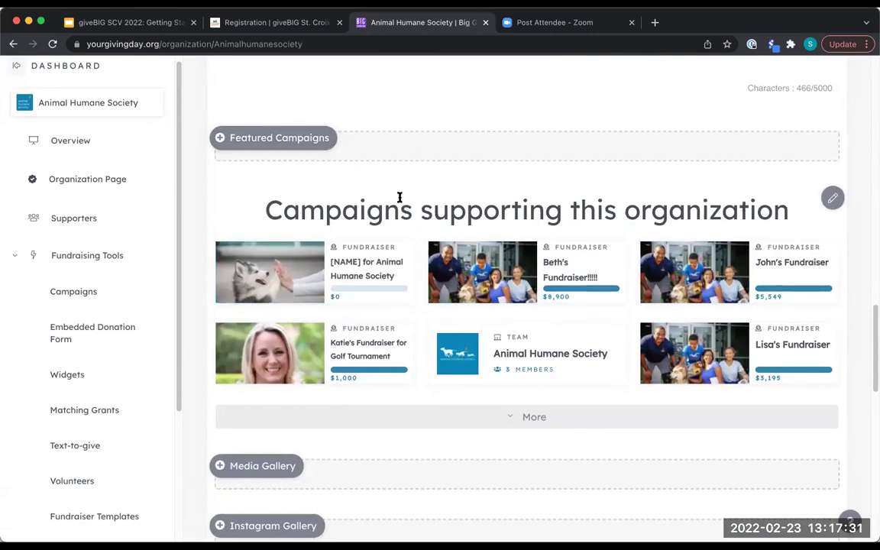
{"action": "scroll", "coordinate": [437, 290], "scroll_direction": "down", "scroll_amount": 2}
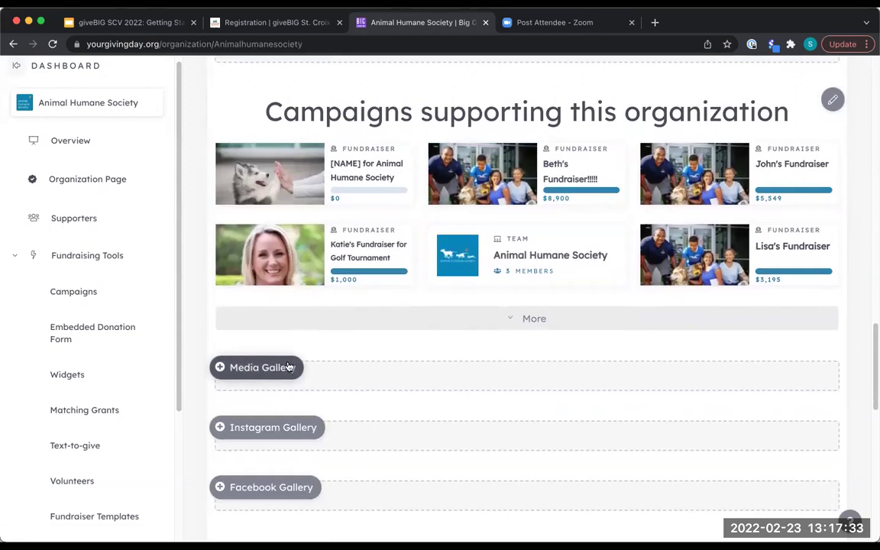
{"action": "scroll", "coordinate": [395, 363], "scroll_direction": "down", "scroll_amount": 1}
{"action": "scroll", "coordinate": [396, 363], "scroll_direction": "down", "scroll_amount": 2}
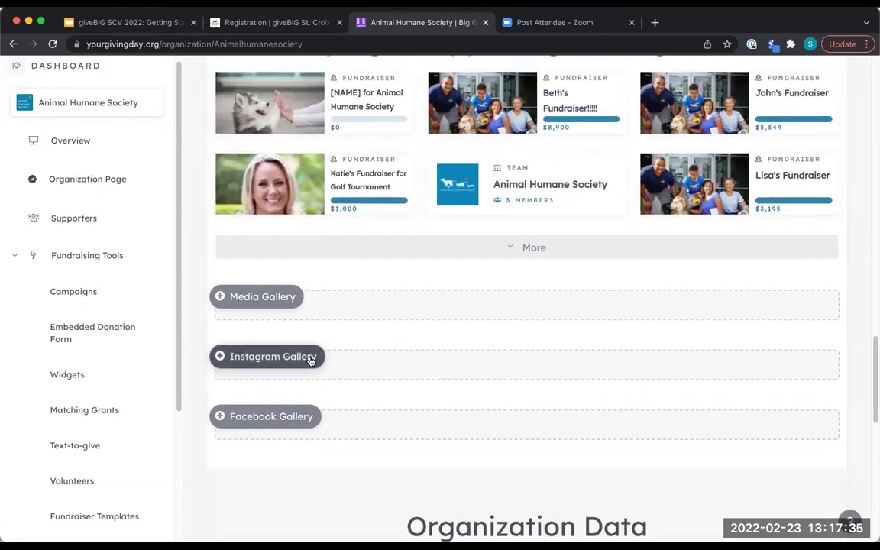
{"action": "scroll", "coordinate": [450, 379], "scroll_direction": "down", "scroll_amount": 4}
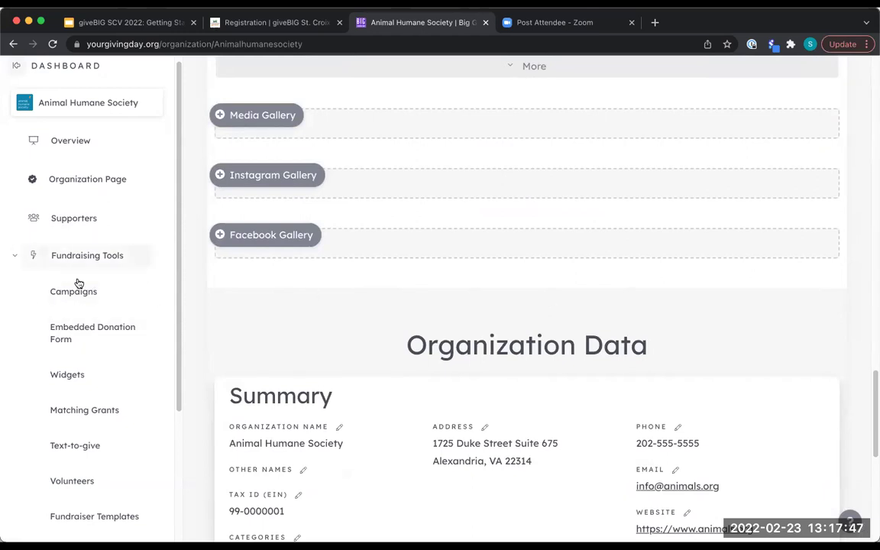
Step: Open the Fundraising Tools overview of the Animal Humane Society dashboard
{"action": "scroll", "coordinate": [81, 283], "scroll_direction": "down", "scroll_amount": 1}
{"action": "scroll", "coordinate": [92, 275], "scroll_direction": "down", "scroll_amount": 2}
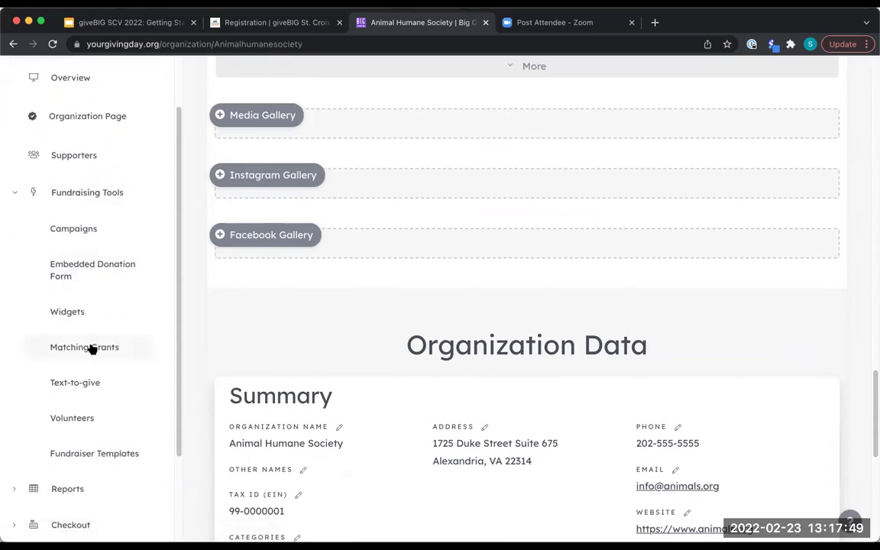
{"action": "left_click", "coordinate": [106, 192]}
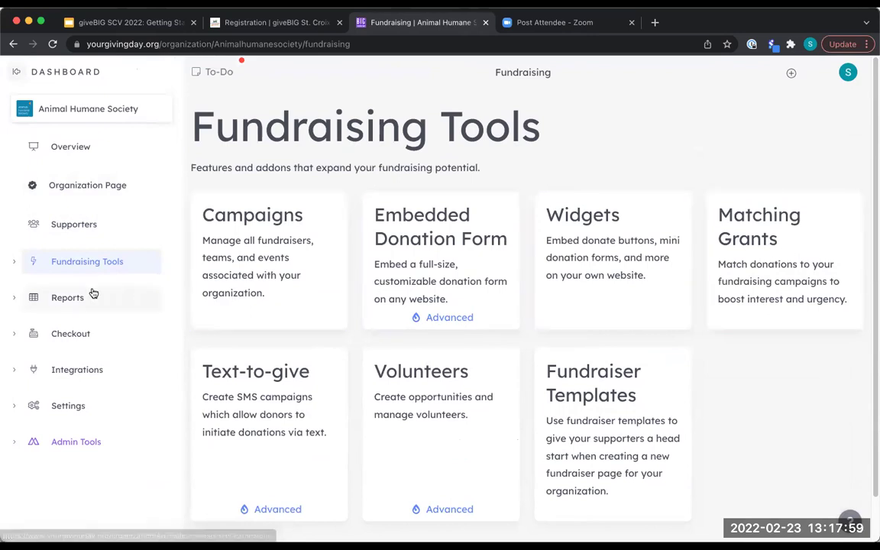
Step: Open the Donation Form page under Checkout and review its donation types and suggested amounts
{"action": "left_click", "coordinate": [79, 335]}
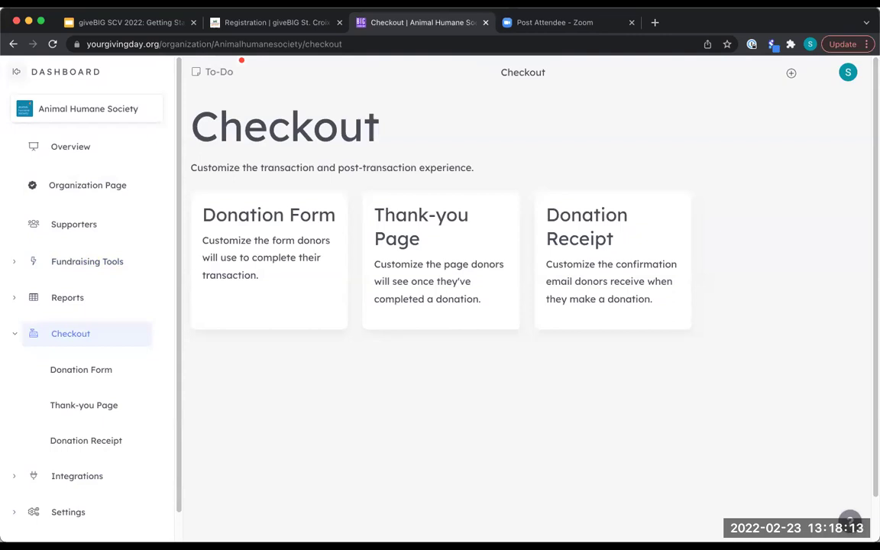
{"action": "left_click", "coordinate": [268, 268]}
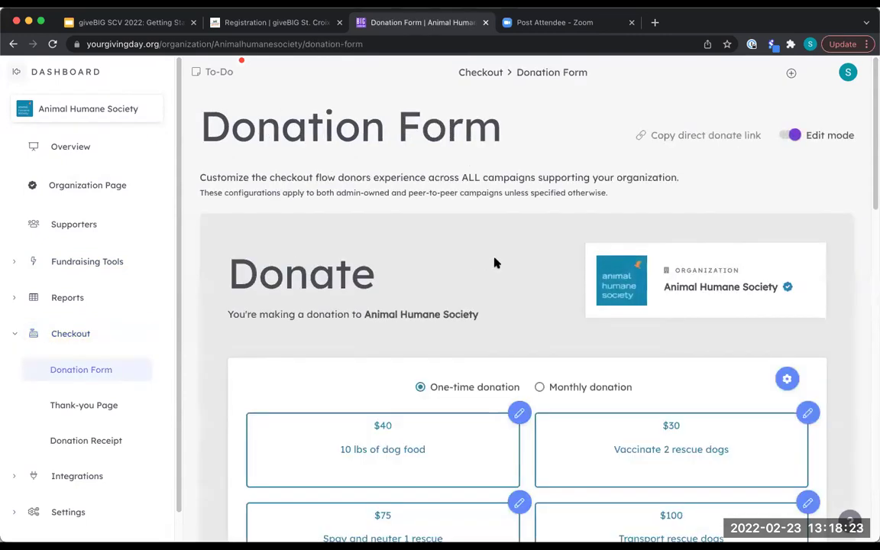
{"action": "scroll", "coordinate": [569, 275], "scroll_direction": "down", "scroll_amount": 2}
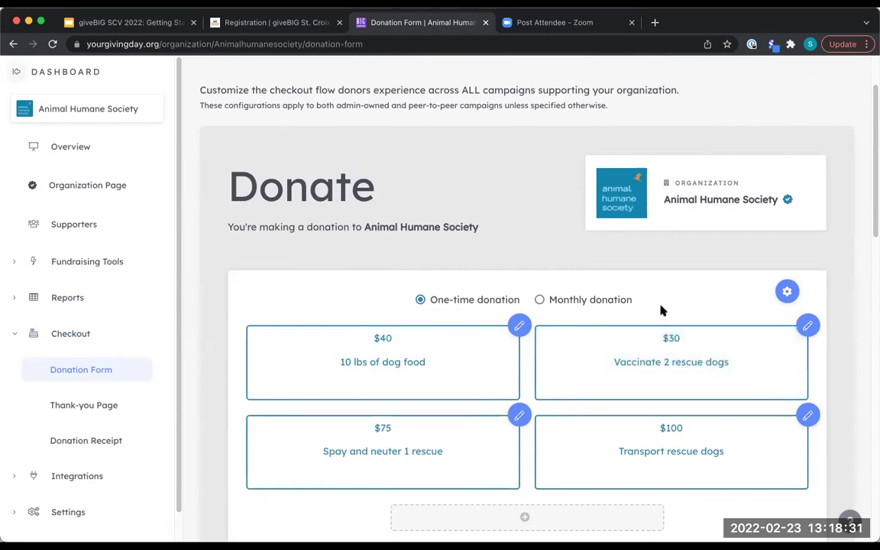
{"action": "scroll", "coordinate": [703, 301], "scroll_direction": "down", "scroll_amount": 1}
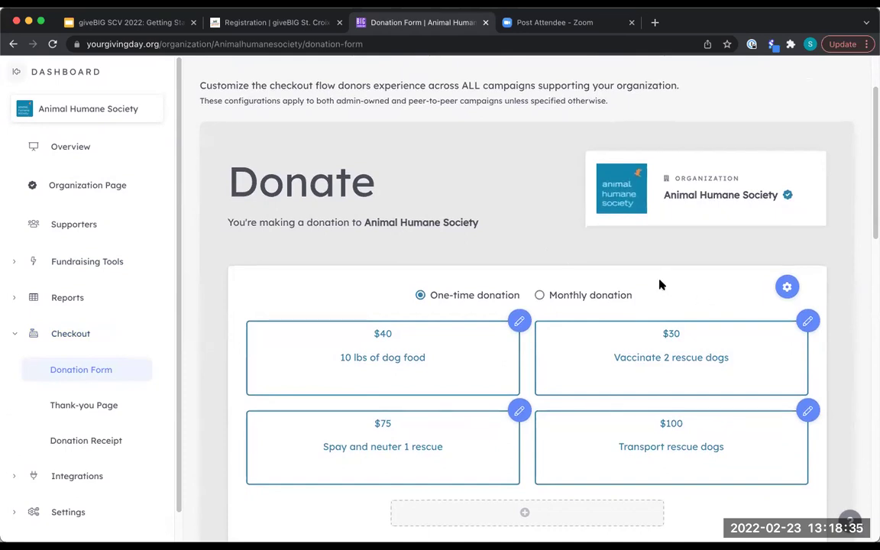
{"action": "scroll", "coordinate": [657, 281], "scroll_direction": "down", "scroll_amount": 1}
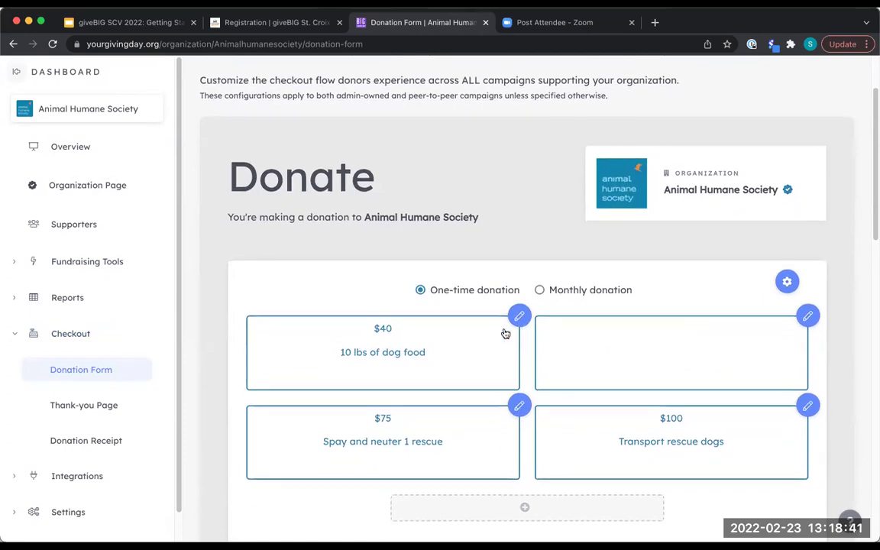
Step: Examine the suggested donation amounts and the form's custom amount, dedication and designation fields
{"action": "left_click", "coordinate": [389, 344]}
{"action": "left_click", "coordinate": [678, 372]}
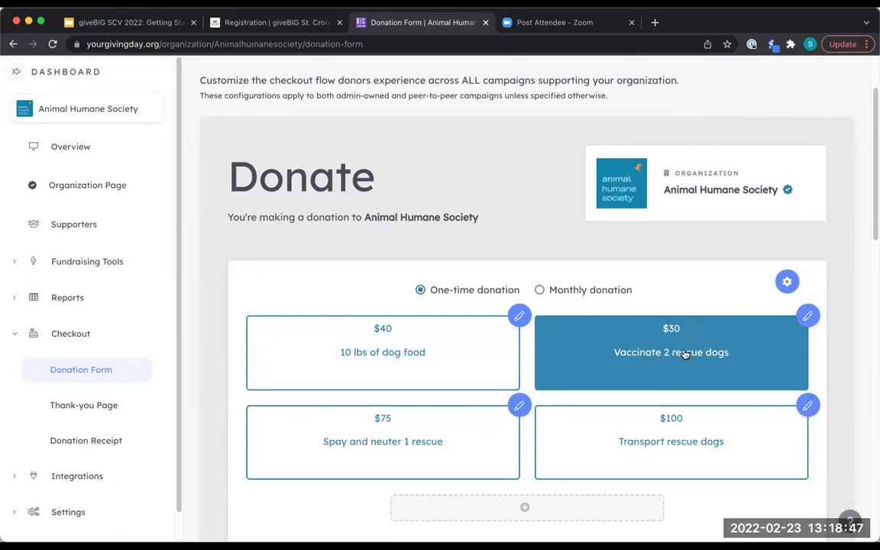
{"action": "left_click", "coordinate": [807, 317]}
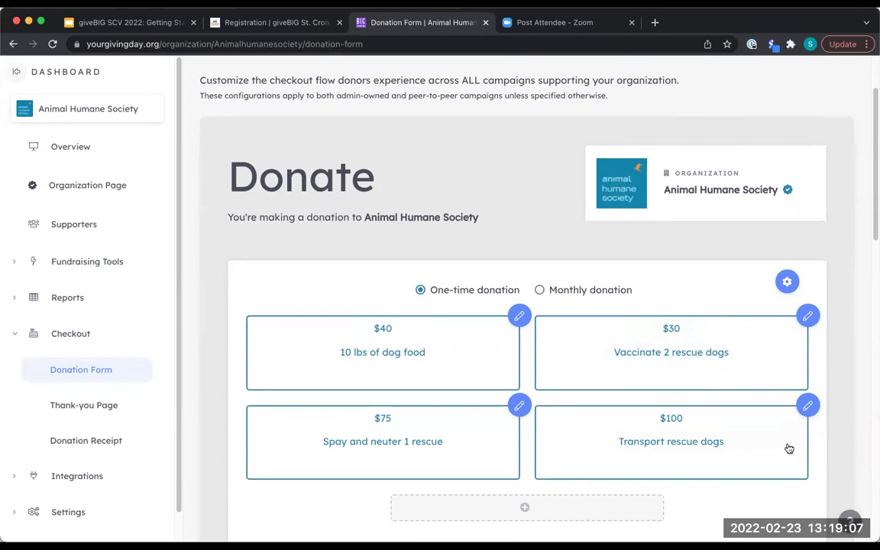
{"action": "scroll", "coordinate": [688, 397], "scroll_direction": "down", "scroll_amount": 5}
{"action": "scroll", "coordinate": [675, 348], "scroll_direction": "down", "scroll_amount": 2}
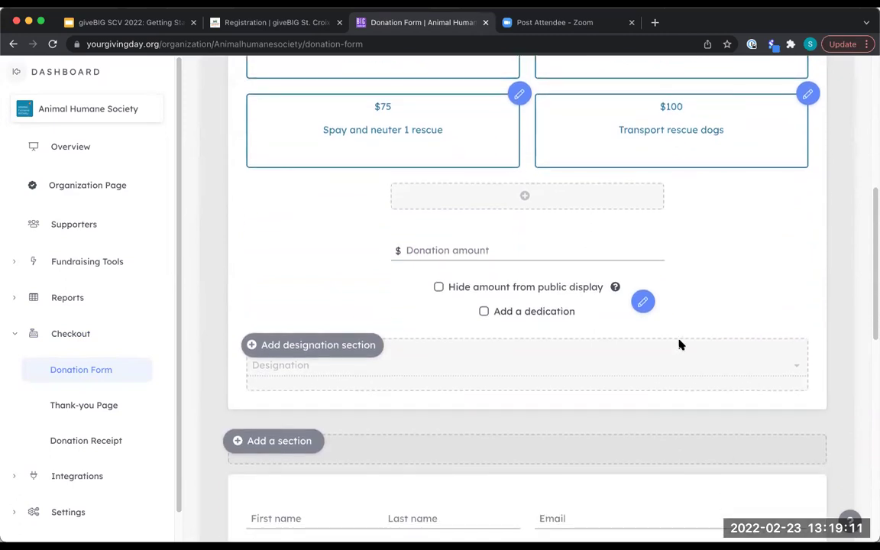
{"action": "scroll", "coordinate": [683, 339], "scroll_direction": "up", "scroll_amount": 3}
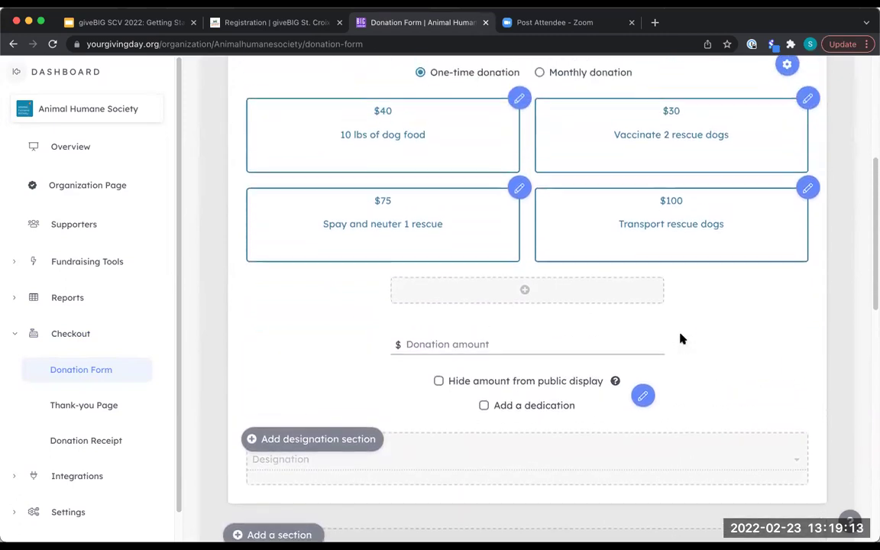
{"action": "scroll", "coordinate": [683, 337], "scroll_direction": "up", "scroll_amount": 7}
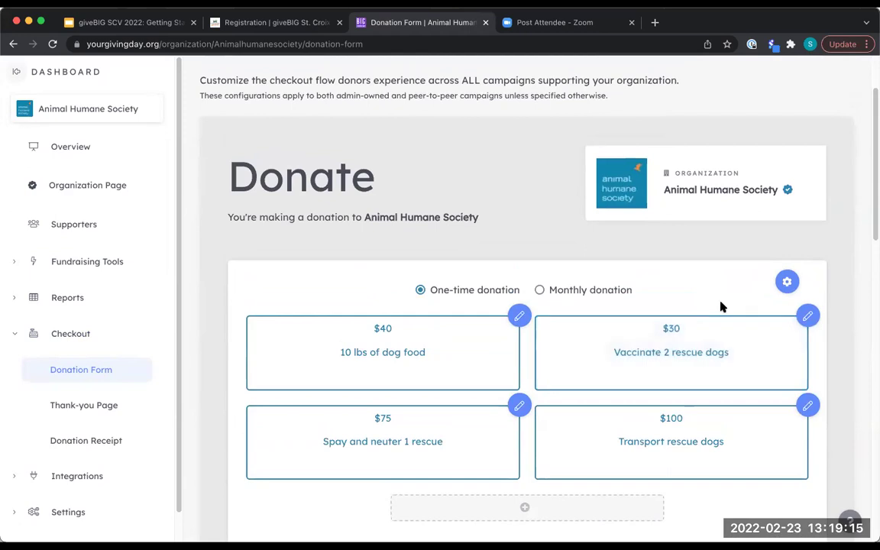
Step: Switch Edit mode off to preview the donation form as donors see it, and turn it back on
{"action": "left_click", "coordinate": [791, 136]}
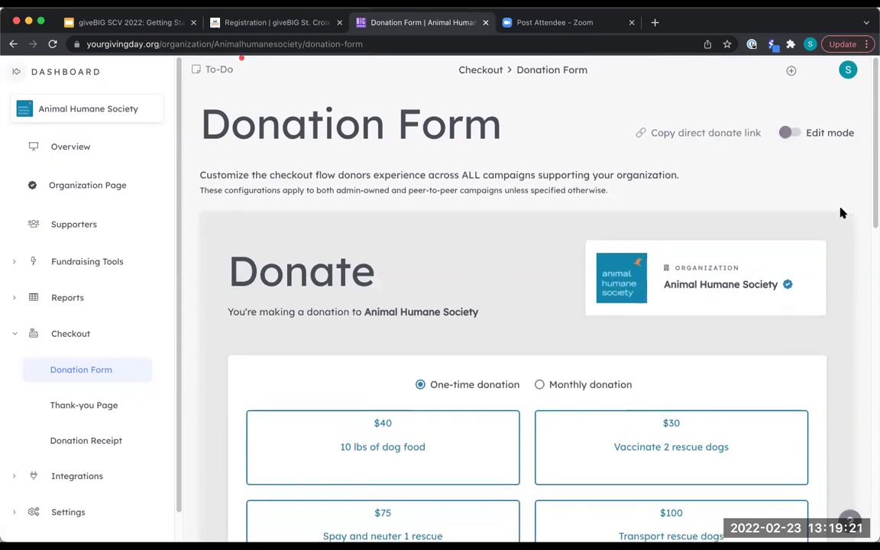
{"action": "scroll", "coordinate": [841, 210], "scroll_direction": "down", "scroll_amount": 2}
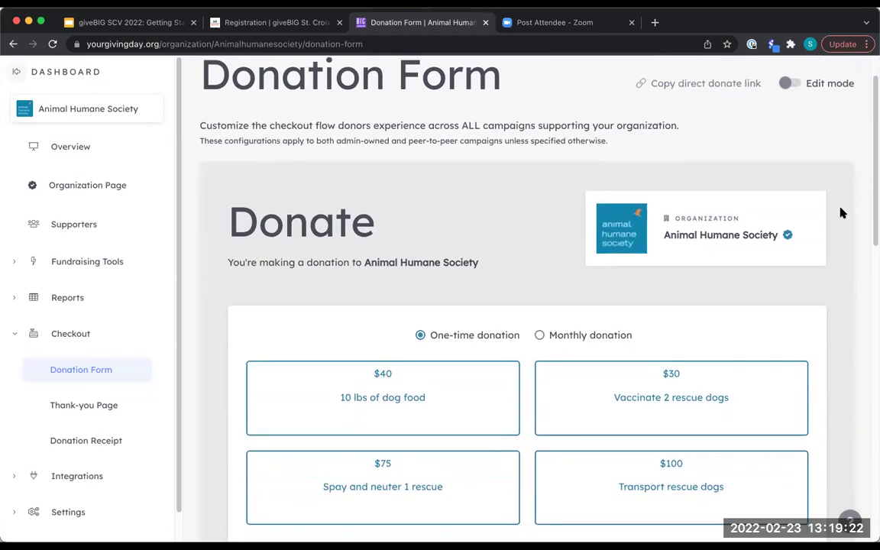
{"action": "left_click", "coordinate": [794, 85]}
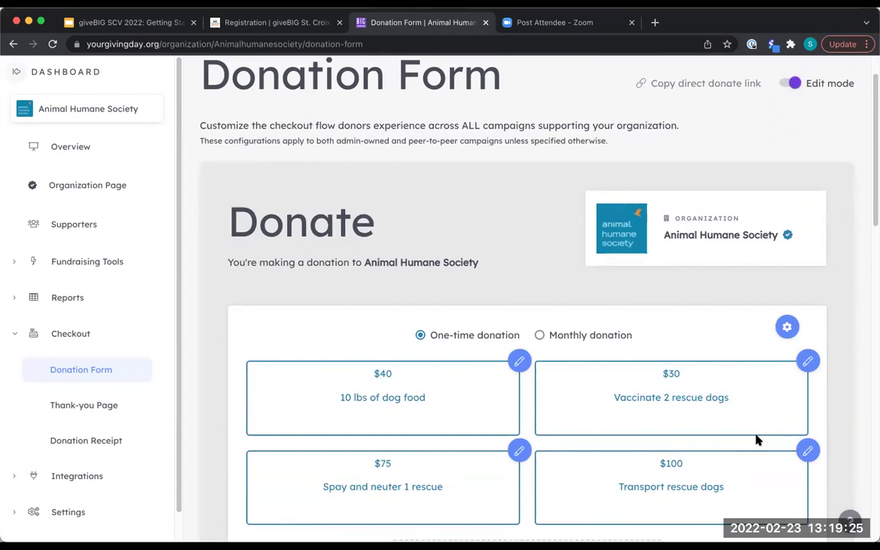
Step: Review the editable donation form's suggested amounts and designation section, and turn Edit mode off
{"action": "scroll", "coordinate": [755, 428], "scroll_direction": "down", "scroll_amount": 6}
{"action": "scroll", "coordinate": [754, 421], "scroll_direction": "up", "scroll_amount": 4}
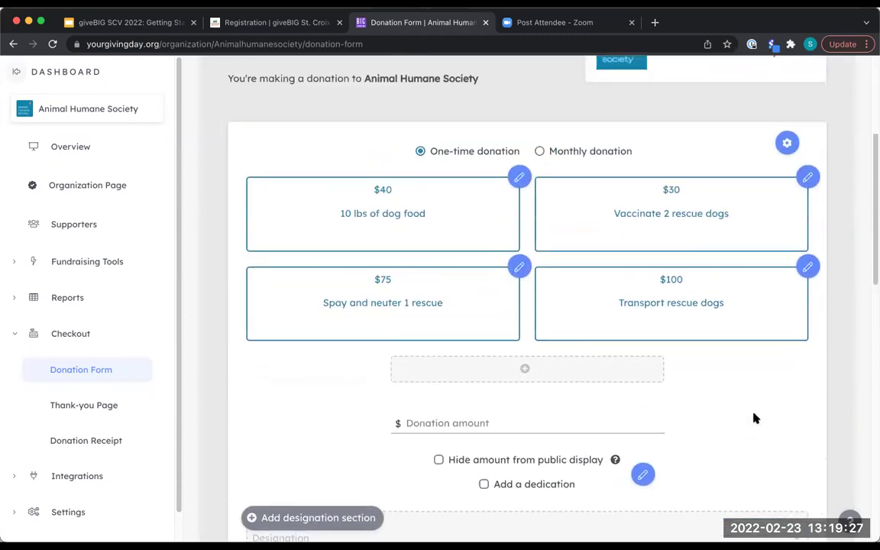
{"action": "scroll", "coordinate": [756, 367], "scroll_direction": "up", "scroll_amount": 5}
{"action": "left_click", "coordinate": [794, 103]}
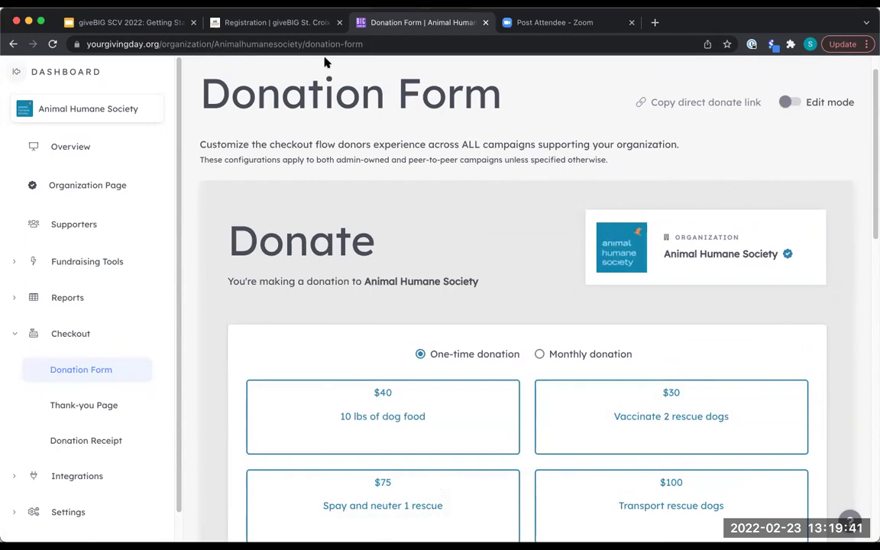
Step: Open the Organization Page, dismiss the Edit Mode tip and find the custom tab beside About
{"action": "left_click", "coordinate": [72, 185]}
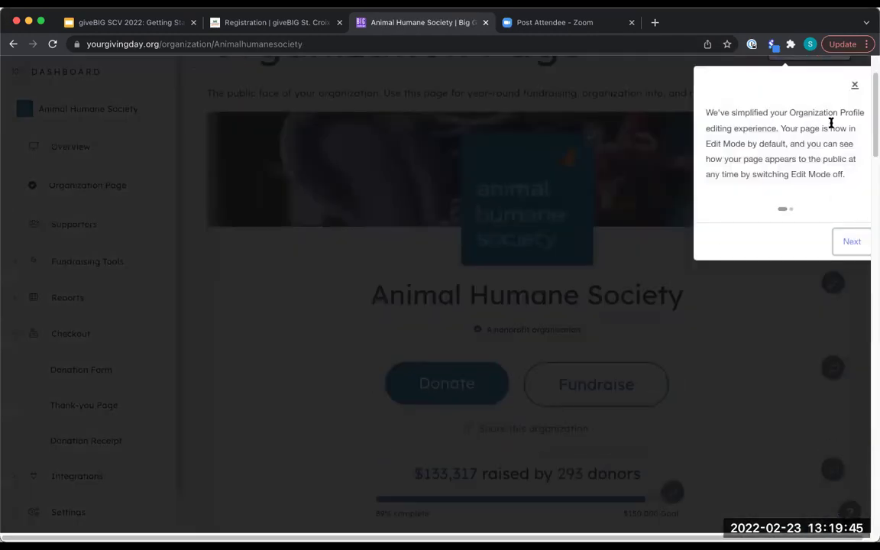
{"action": "left_click", "coordinate": [854, 86]}
{"action": "scroll", "coordinate": [675, 302], "scroll_direction": "down", "scroll_amount": 5}
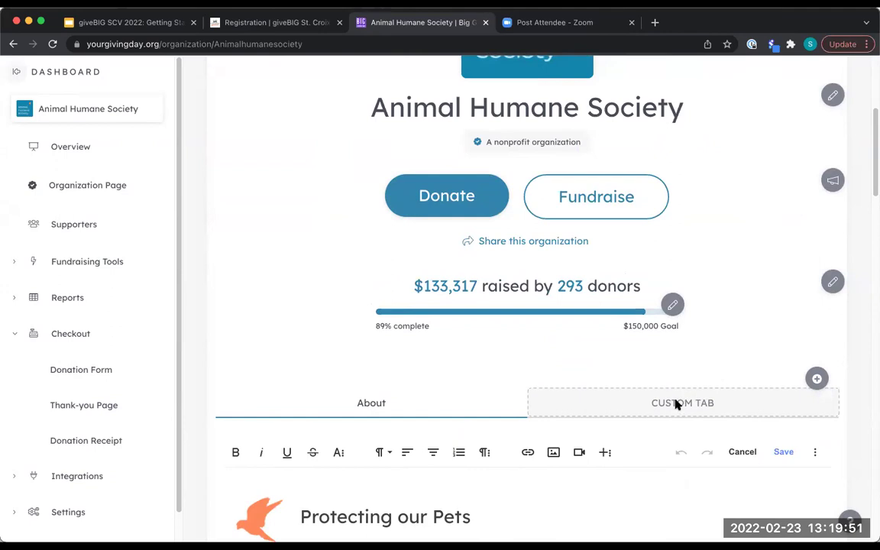
{"action": "scroll", "coordinate": [471, 406], "scroll_direction": "down", "scroll_amount": 3}
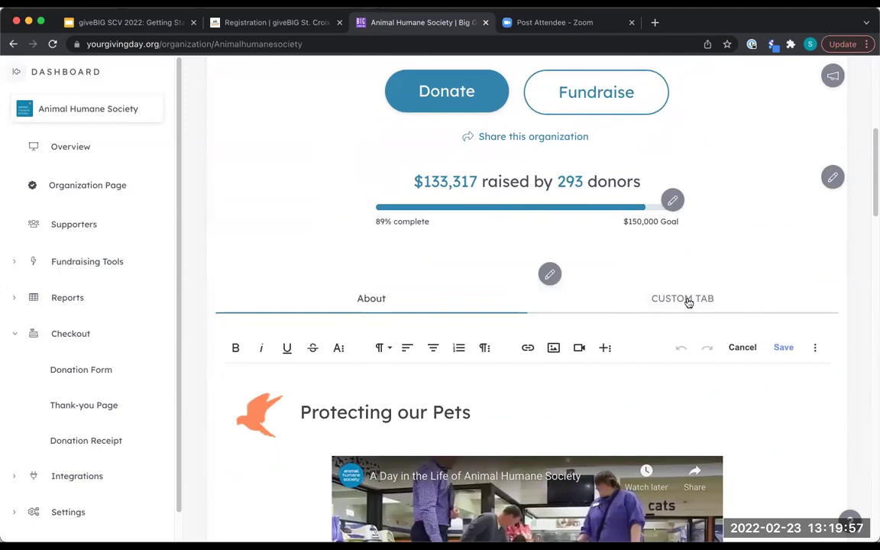
Step: Examine the About story's heading, embedded video and text along with its editor tools
{"action": "scroll", "coordinate": [595, 327], "scroll_direction": "down", "scroll_amount": 2}
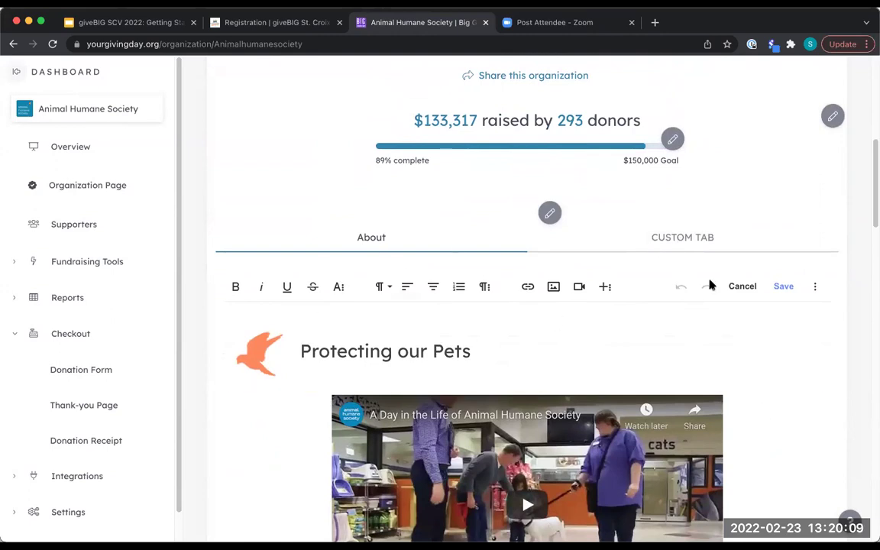
{"action": "scroll", "coordinate": [712, 281], "scroll_direction": "down", "scroll_amount": 2}
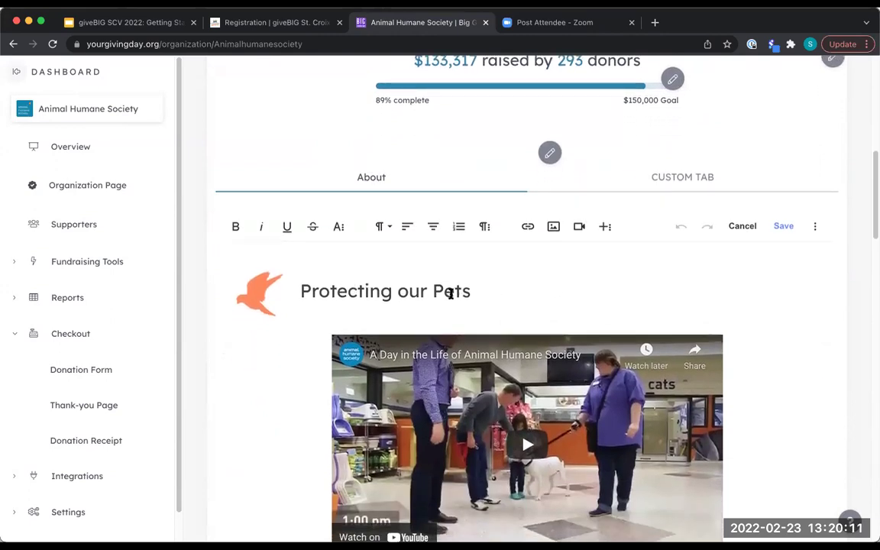
{"action": "scroll", "coordinate": [727, 281], "scroll_direction": "down", "scroll_amount": 1}
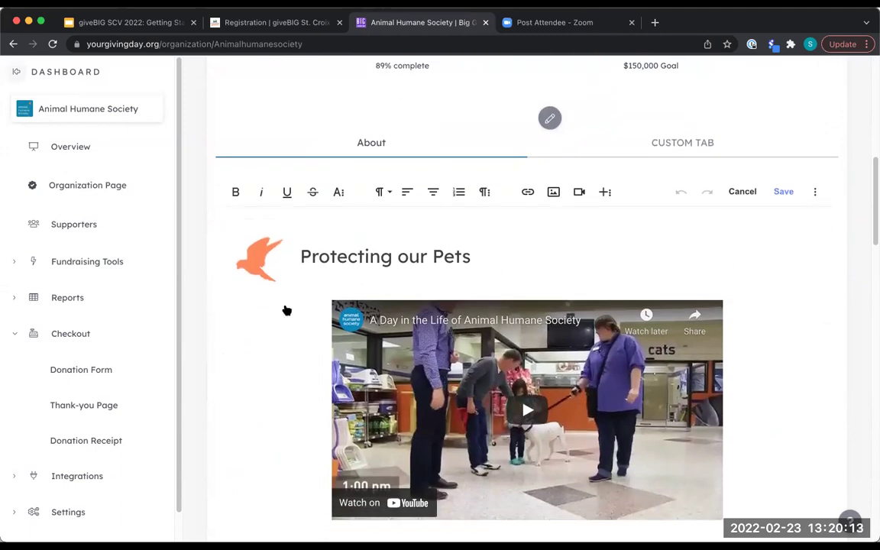
{"action": "scroll", "coordinate": [753, 232], "scroll_direction": "down", "scroll_amount": 5}
{"action": "scroll", "coordinate": [641, 216], "scroll_direction": "up", "scroll_amount": 1}
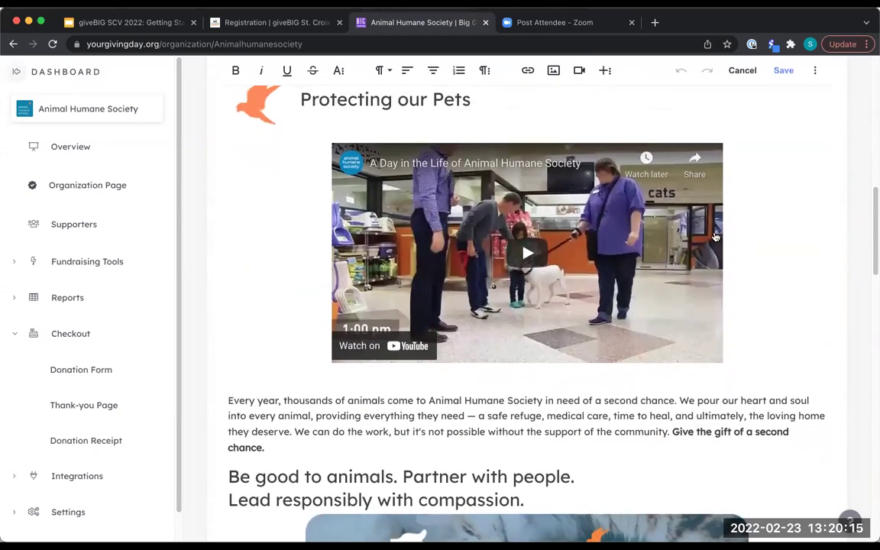
{"action": "scroll", "coordinate": [642, 216], "scroll_direction": "up", "scroll_amount": 1}
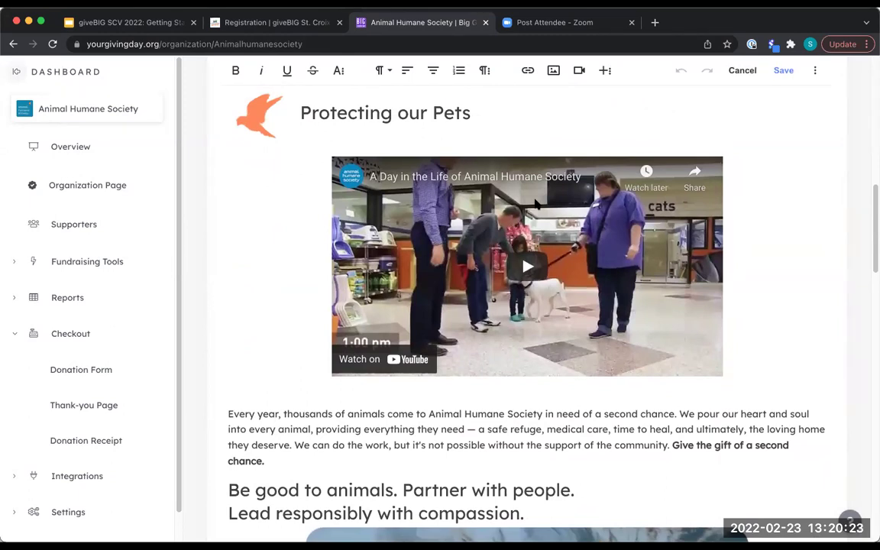
{"action": "scroll", "coordinate": [668, 193], "scroll_direction": "up", "scroll_amount": 3}
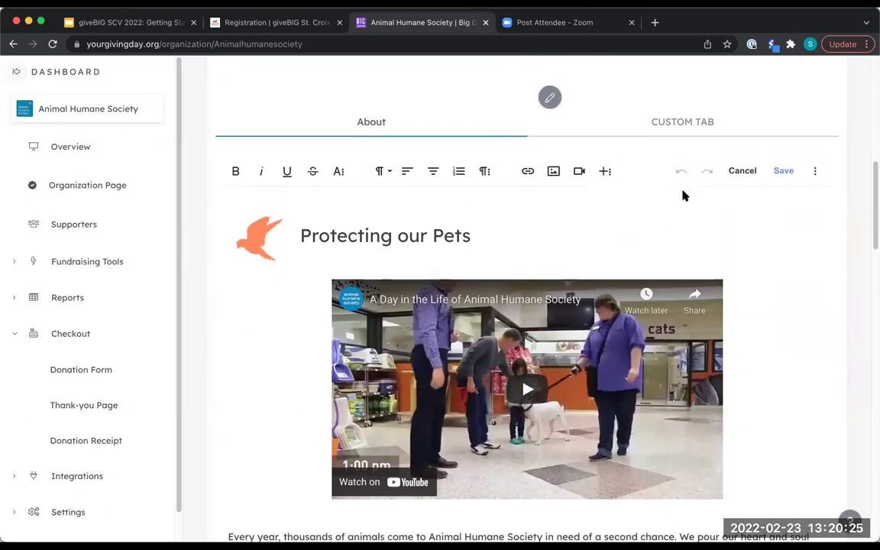
{"action": "scroll", "coordinate": [684, 195], "scroll_direction": "up", "scroll_amount": 1}
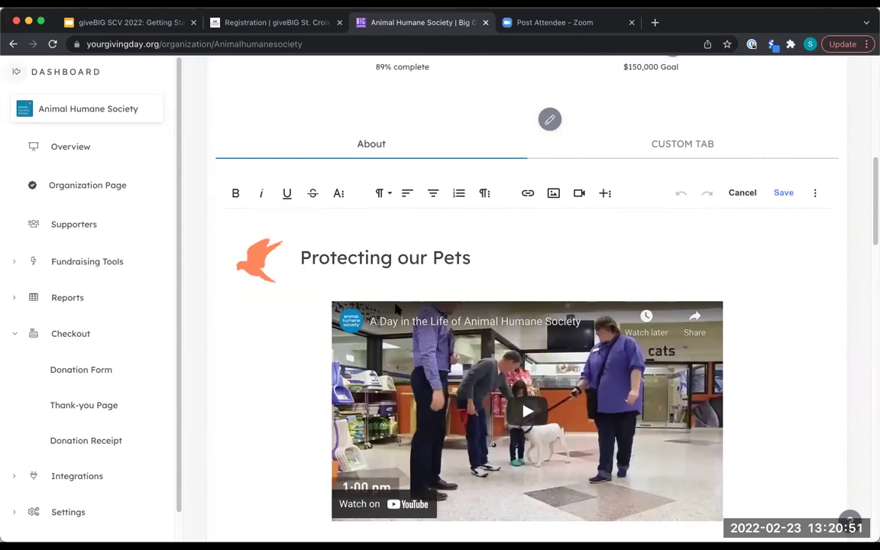
Step: Open the Thank-you Page under Checkout and review its message and embedded video
{"action": "left_click", "coordinate": [81, 334]}
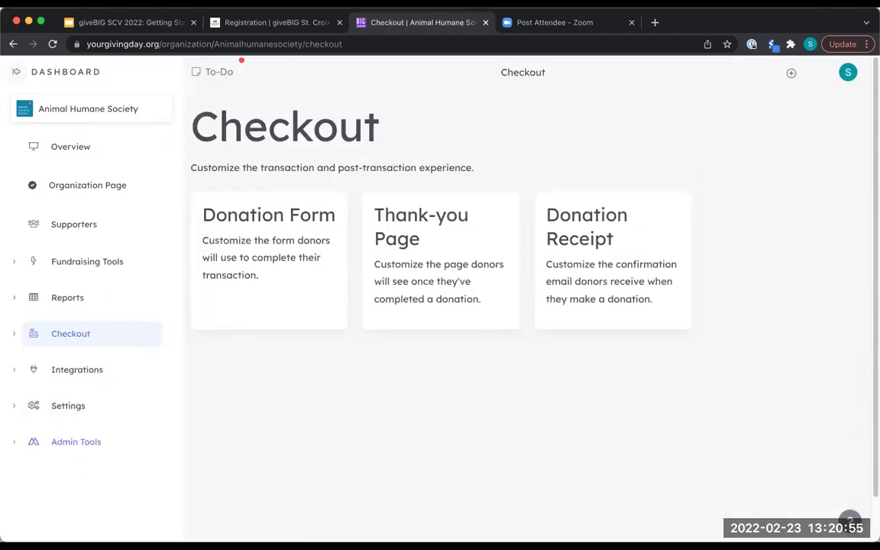
{"action": "left_click", "coordinate": [457, 259]}
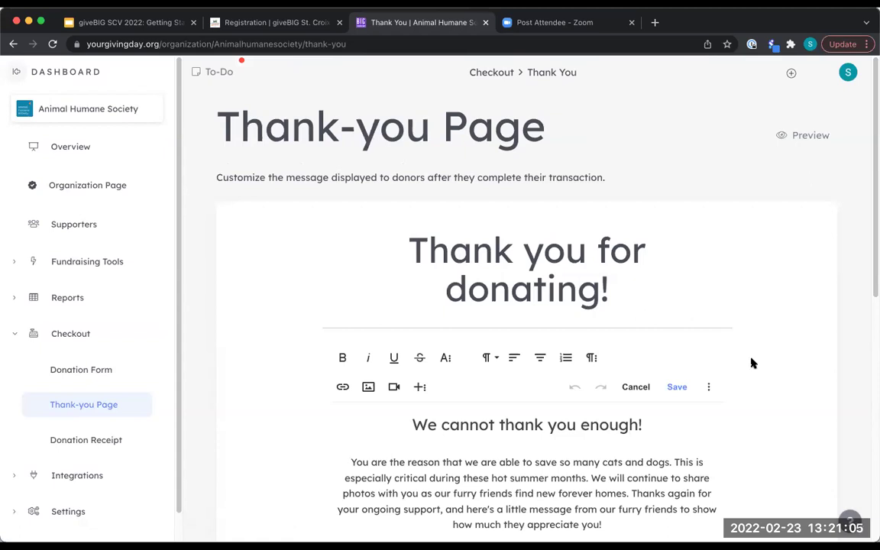
{"action": "scroll", "coordinate": [685, 352], "scroll_direction": "down", "scroll_amount": 2}
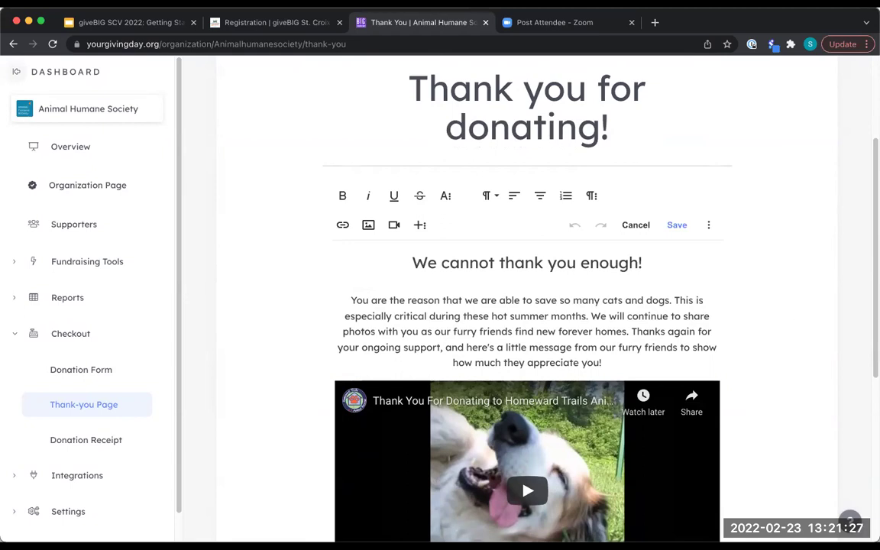
Step: Open the Donation Receipt page under Checkout and review its custom message and receipt preview
{"action": "left_click", "coordinate": [66, 443]}
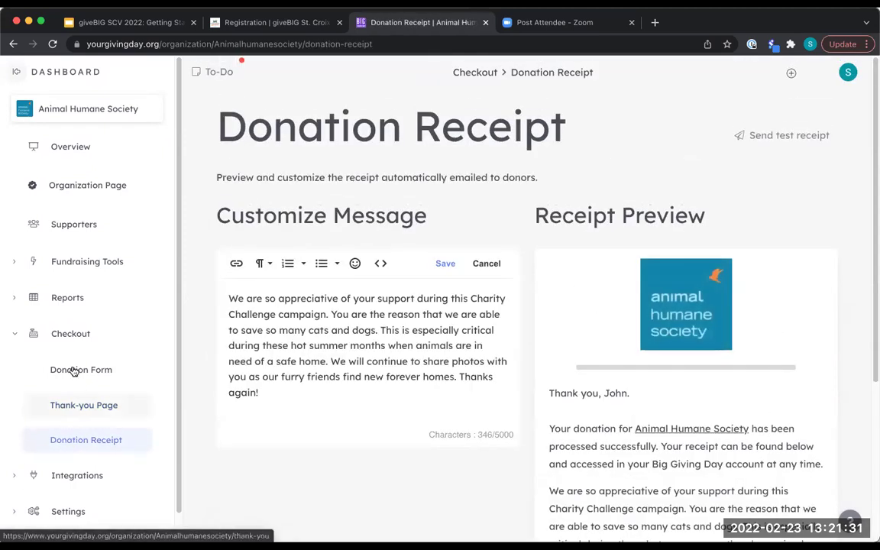
{"action": "left_click", "coordinate": [53, 334]}
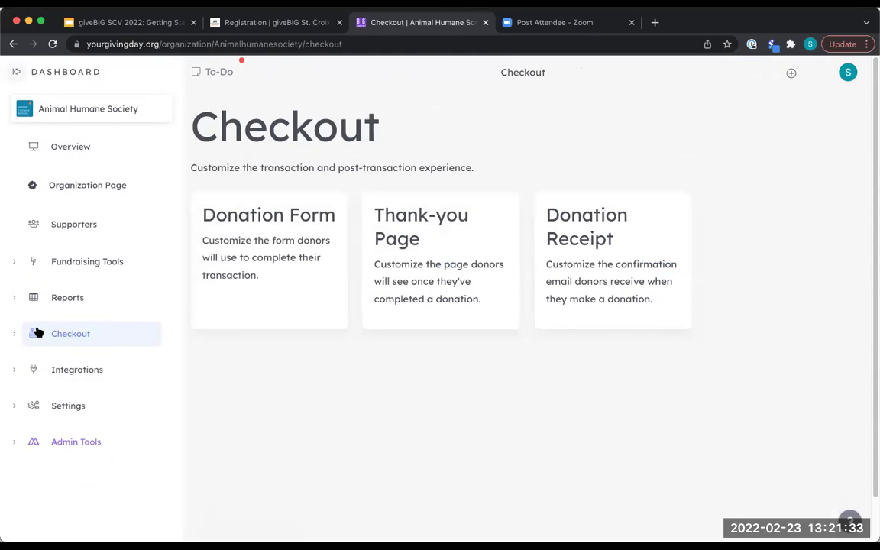
{"action": "left_click", "coordinate": [15, 336]}
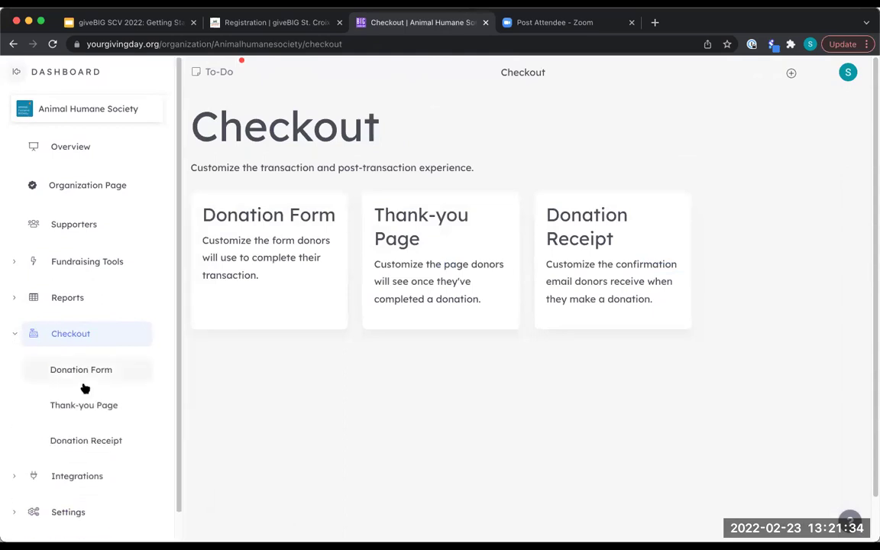
{"action": "left_click", "coordinate": [632, 251]}
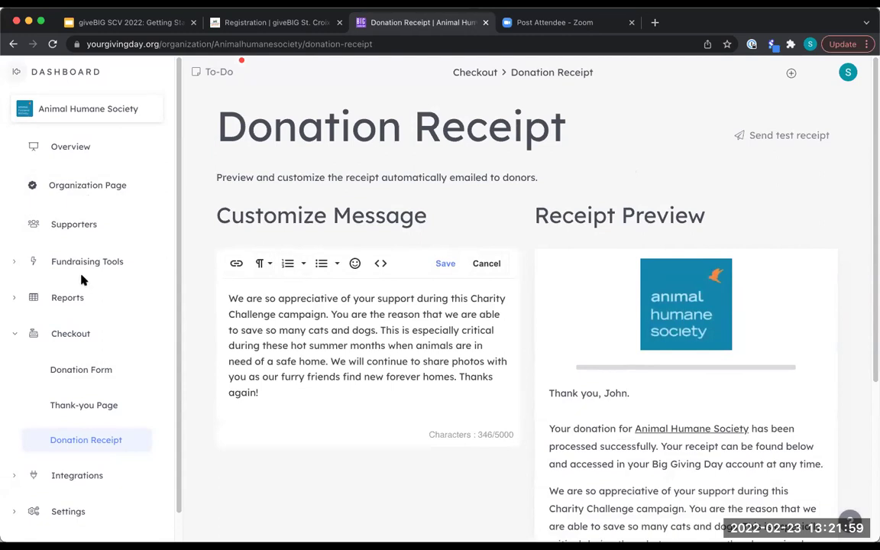
{"action": "scroll", "coordinate": [79, 269], "scroll_direction": "down", "scroll_amount": 2}
{"action": "scroll", "coordinate": [528, 306], "scroll_direction": "down", "scroll_amount": 3}
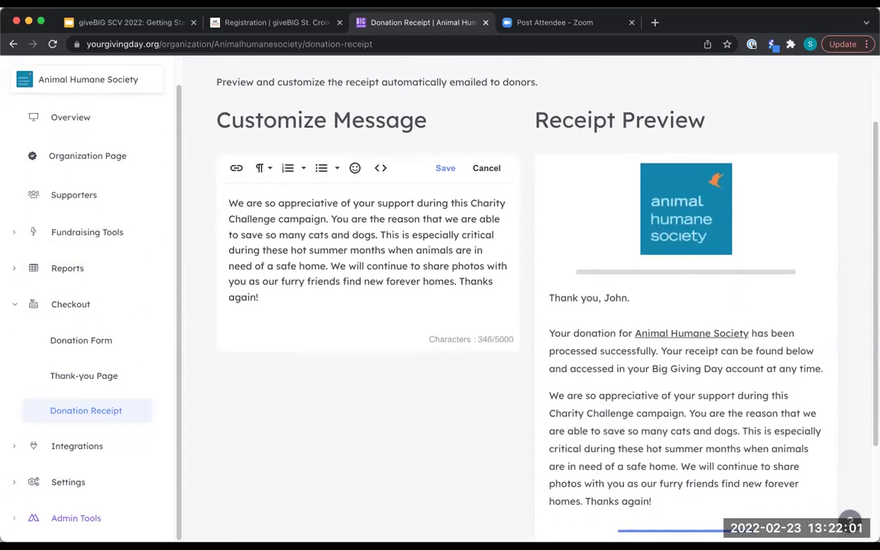
Step: View the All Donations report and the Disbursements report of the organization
{"action": "left_click", "coordinate": [105, 271]}
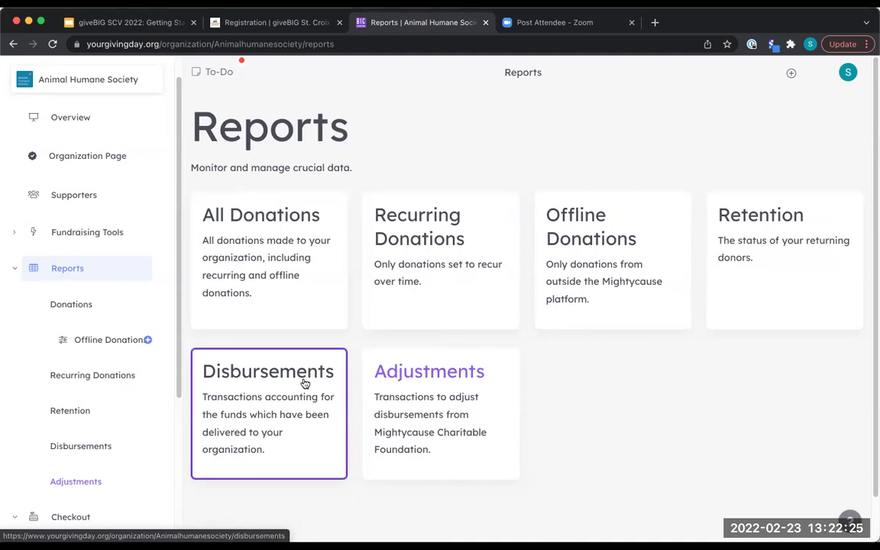
{"action": "left_click", "coordinate": [291, 282]}
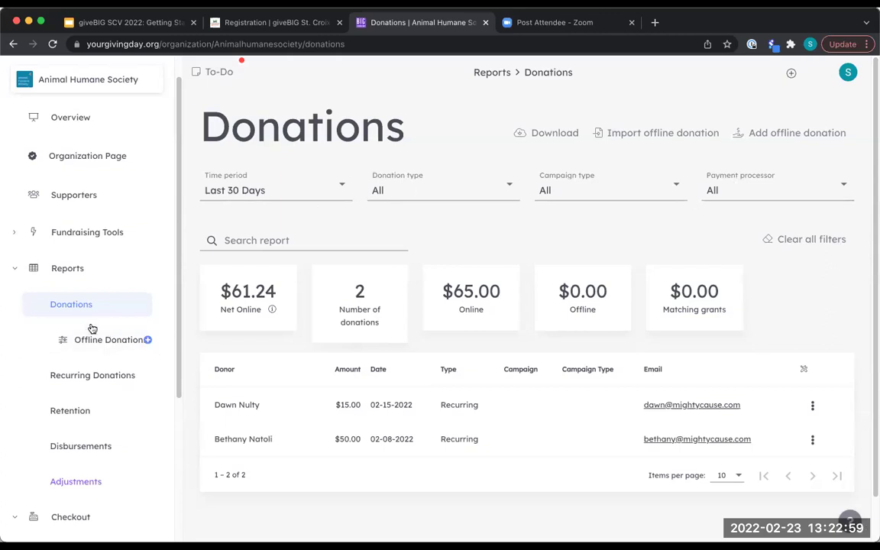
{"action": "left_click", "coordinate": [74, 270]}
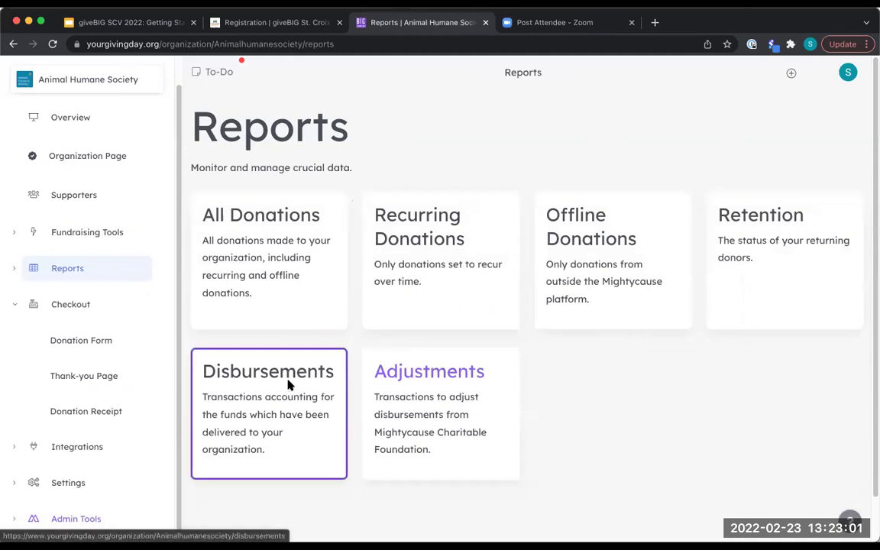
{"action": "left_click", "coordinate": [291, 385]}
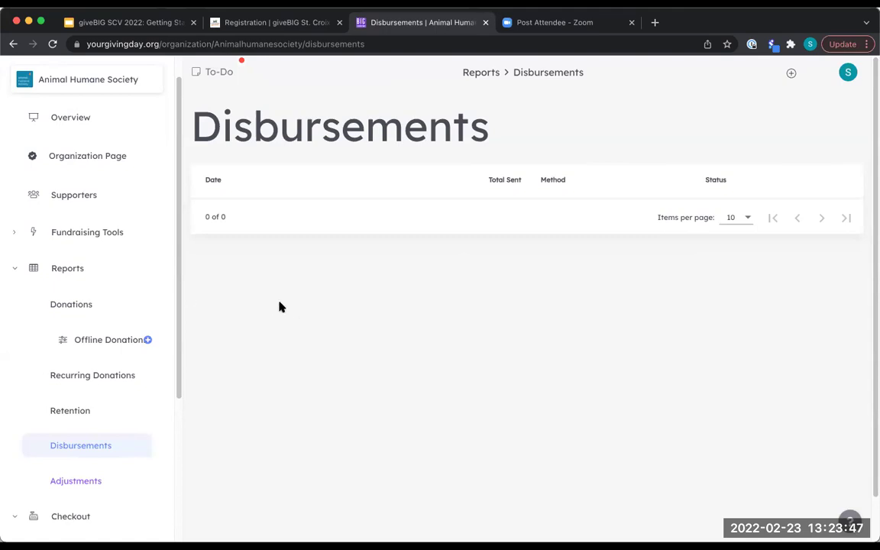
Step: Return to the Fundraising Tools overview and review the available tools, including Fundraiser Templates
{"action": "left_click", "coordinate": [76, 232]}
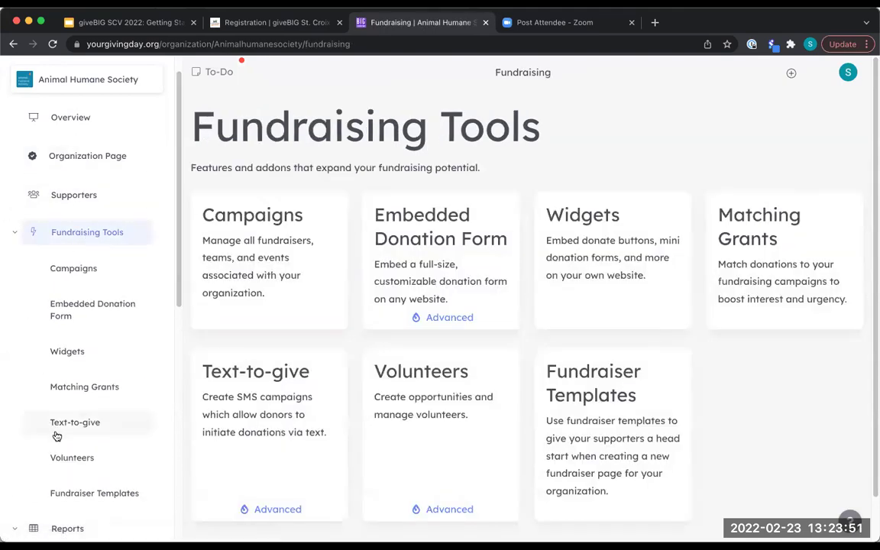
{"action": "scroll", "coordinate": [68, 428], "scroll_direction": "down", "scroll_amount": 3}
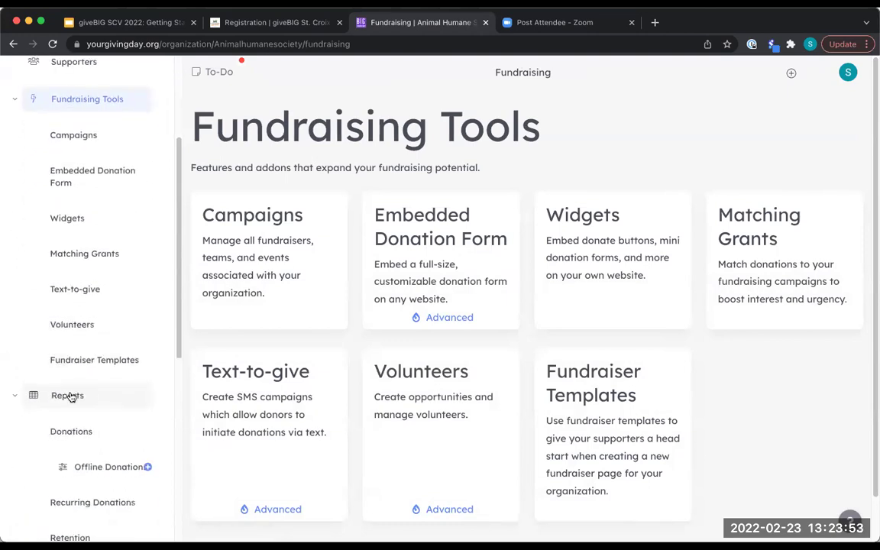
{"action": "scroll", "coordinate": [68, 397], "scroll_direction": "down", "scroll_amount": 1}
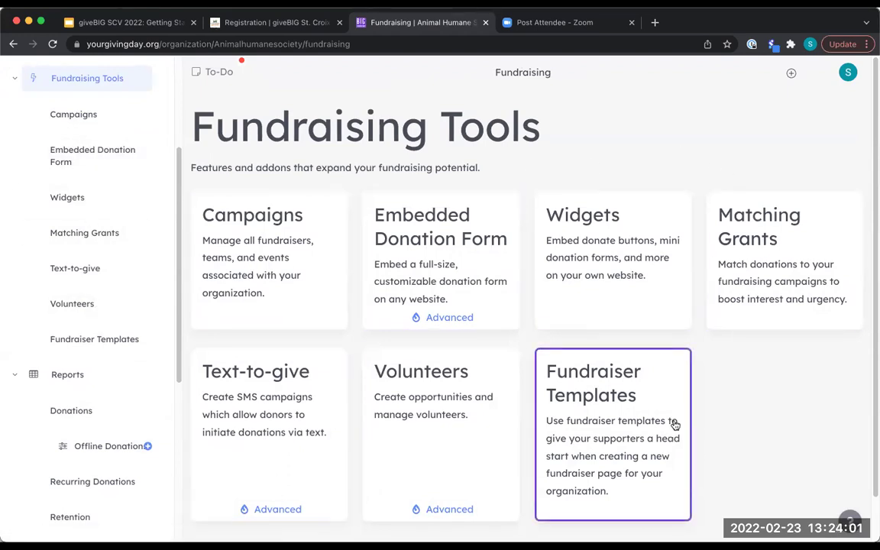
Step: Open the form for a new match under Matching Grants and review its sponsor, match value, date, match type and condition fields
{"action": "left_click", "coordinate": [787, 258]}
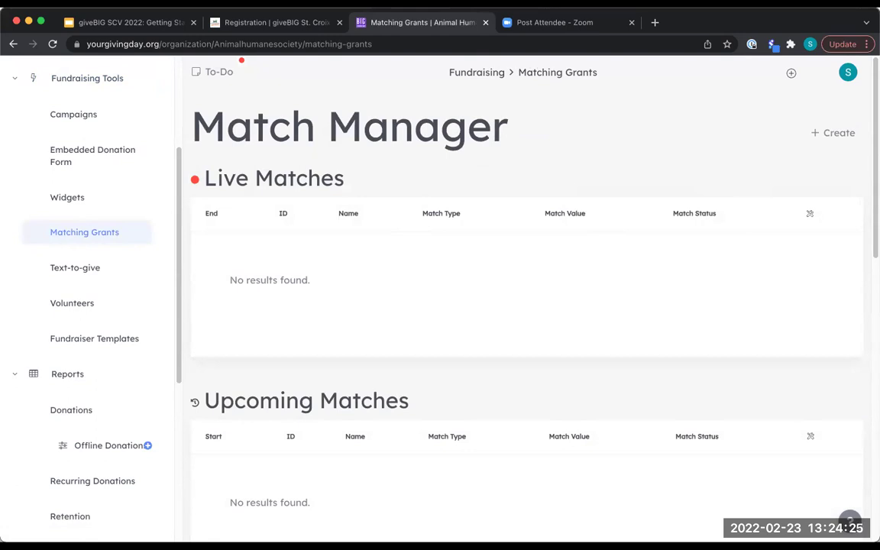
{"action": "left_click", "coordinate": [836, 137]}
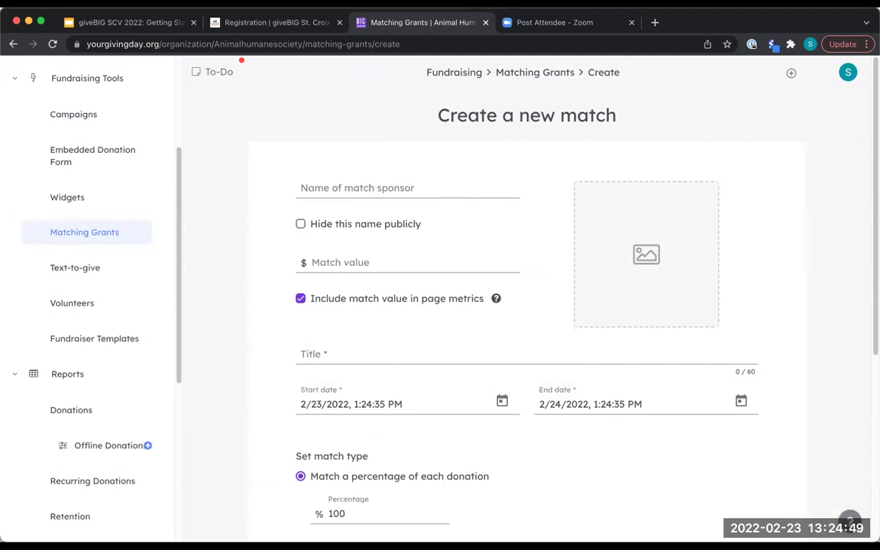
{"action": "scroll", "coordinate": [557, 321], "scroll_direction": "down", "scroll_amount": 1}
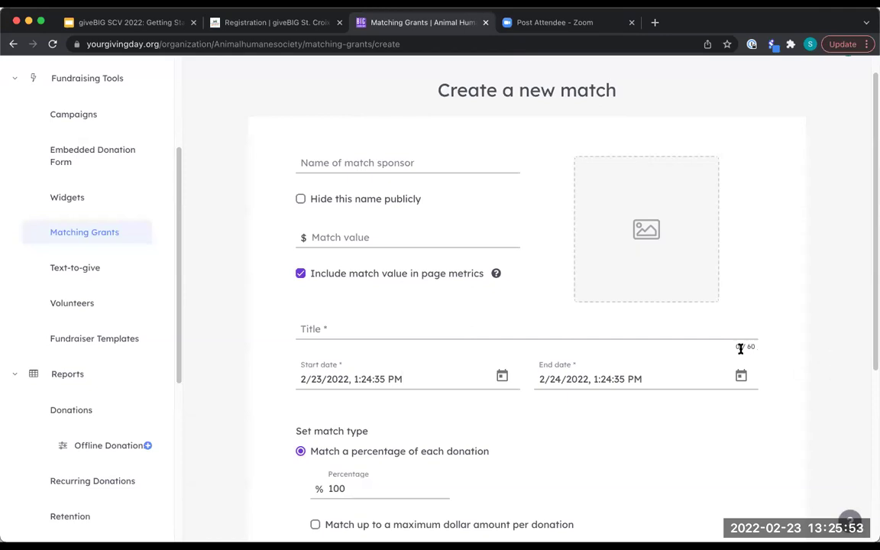
{"action": "scroll", "coordinate": [645, 314], "scroll_direction": "down", "scroll_amount": 1}
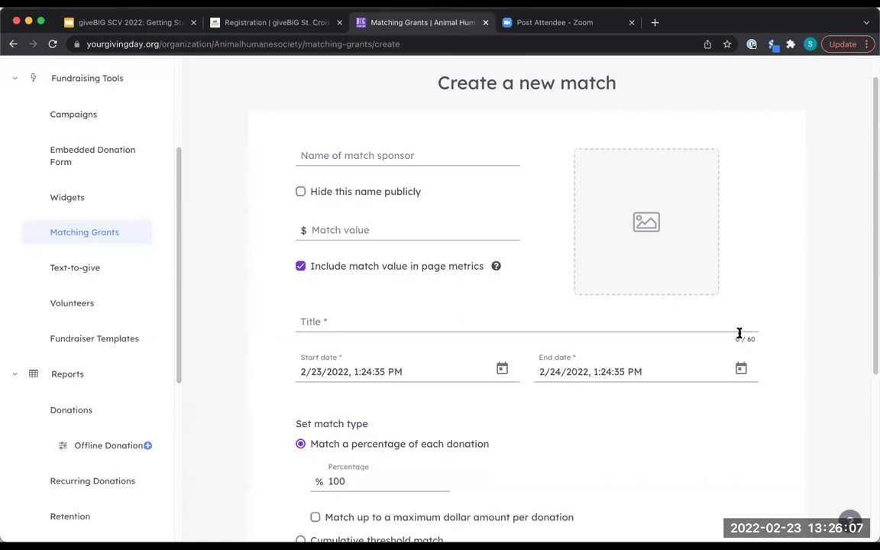
{"action": "scroll", "coordinate": [562, 317], "scroll_direction": "down", "scroll_amount": 5}
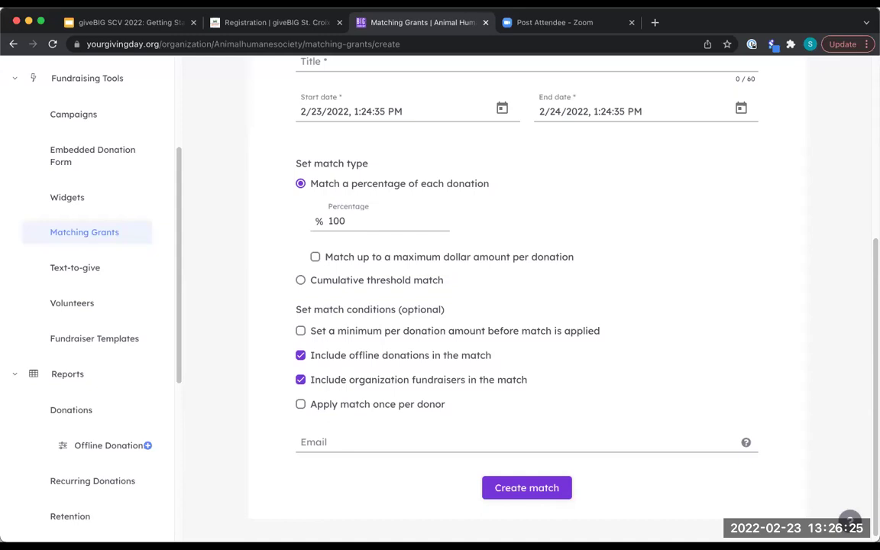
Step: Collapse the Reports and Fundraising Tools sections of the dashboard navigation and open the Settings overview
{"action": "scroll", "coordinate": [98, 291], "scroll_direction": "down", "scroll_amount": 3}
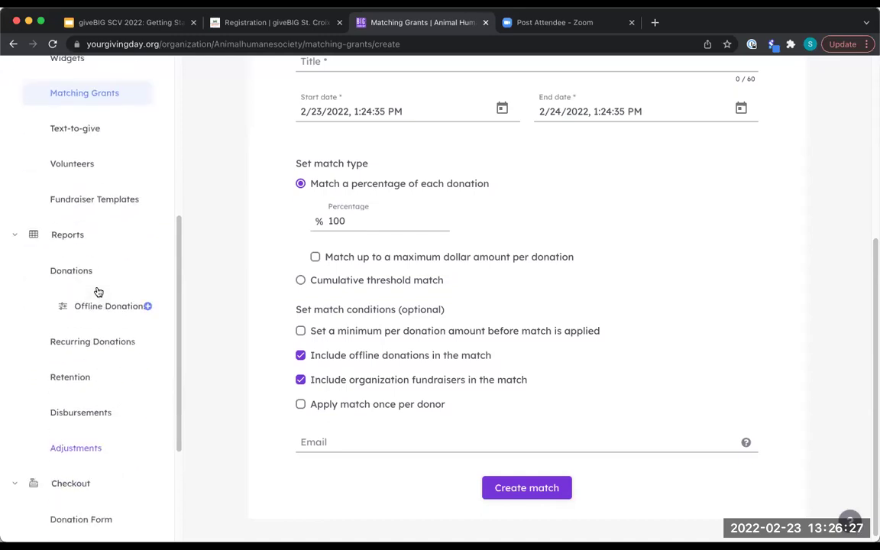
{"action": "left_click", "coordinate": [14, 236]}
{"action": "scroll", "coordinate": [46, 182], "scroll_direction": "up", "scroll_amount": 3}
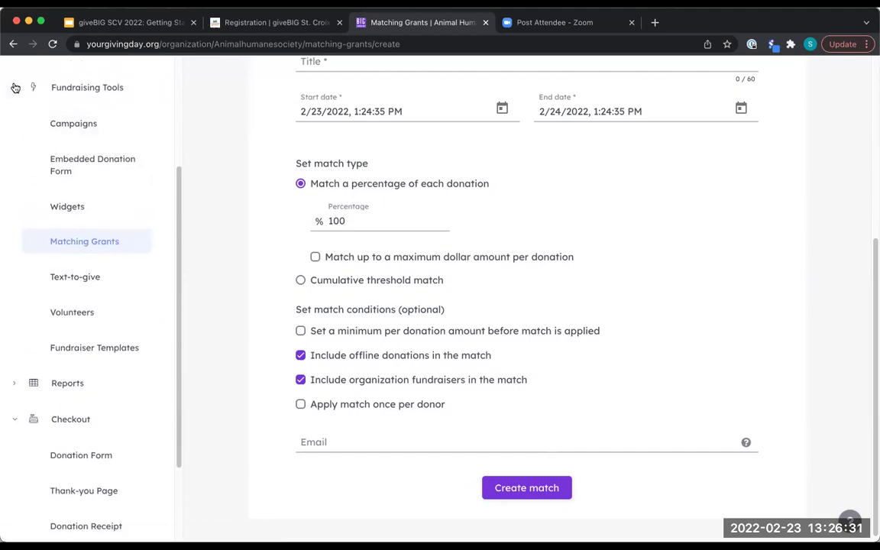
{"action": "left_click", "coordinate": [14, 88]}
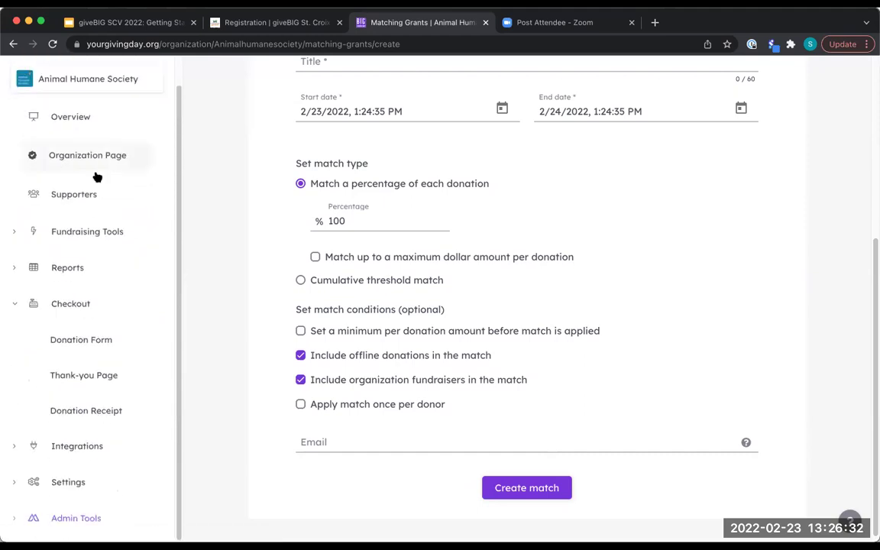
{"action": "left_click", "coordinate": [66, 483]}
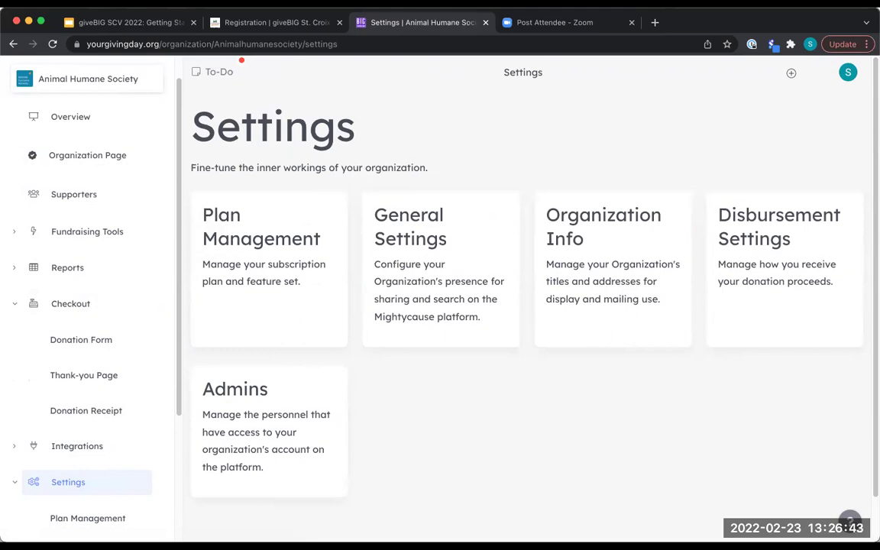
Step: Open General Settings and review the URL Customization, Discoverability, Alternate Search Names, Search Tags and Social Sharing sections
{"action": "left_click", "coordinate": [428, 273]}
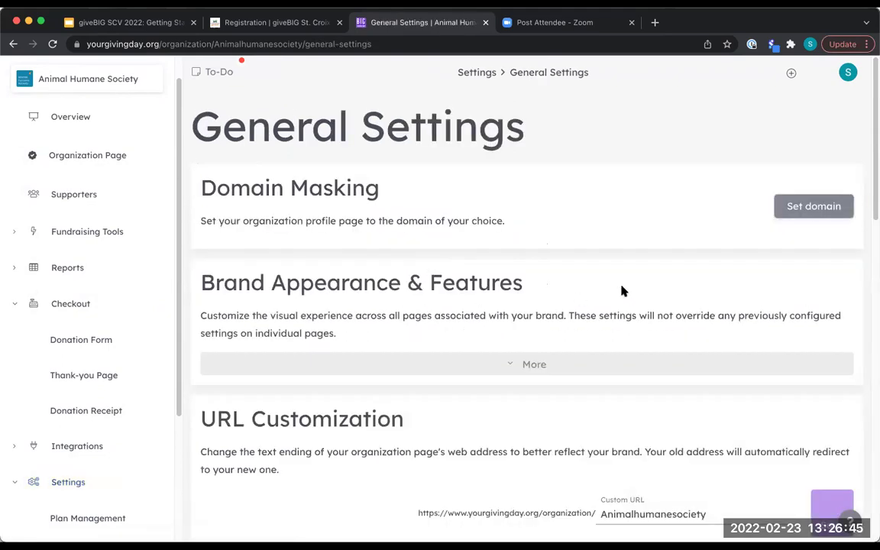
{"action": "scroll", "coordinate": [622, 290], "scroll_direction": "down", "scroll_amount": 4}
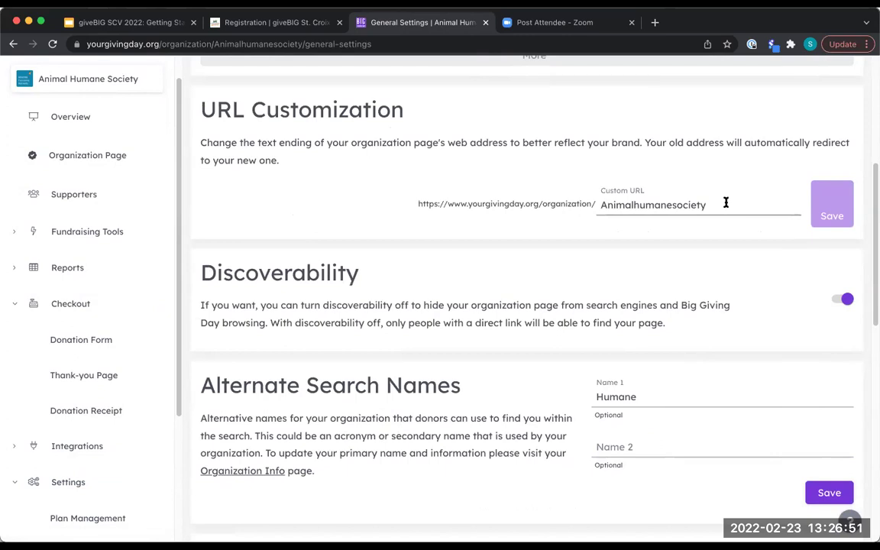
{"action": "scroll", "coordinate": [523, 287], "scroll_direction": "down", "scroll_amount": 5}
{"action": "scroll", "coordinate": [523, 286], "scroll_direction": "down", "scroll_amount": 3}
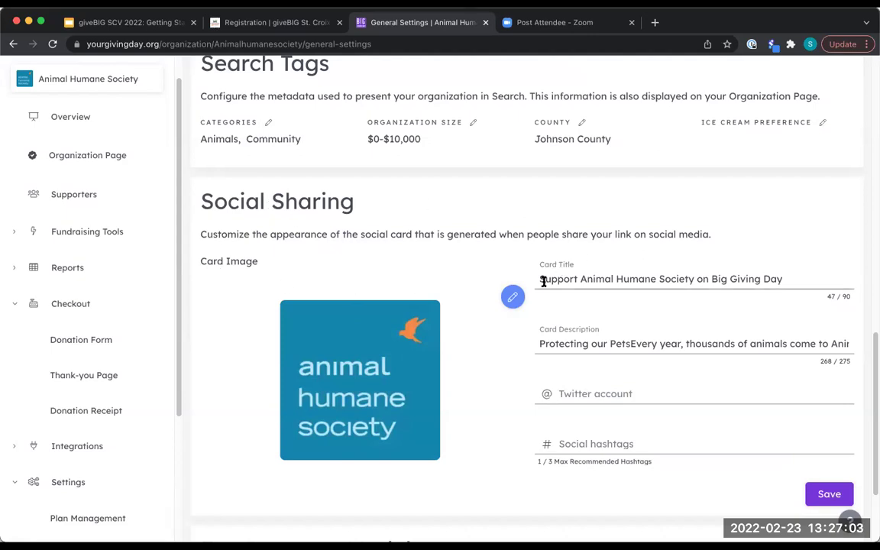
{"action": "scroll", "coordinate": [543, 283], "scroll_direction": "down", "scroll_amount": 2}
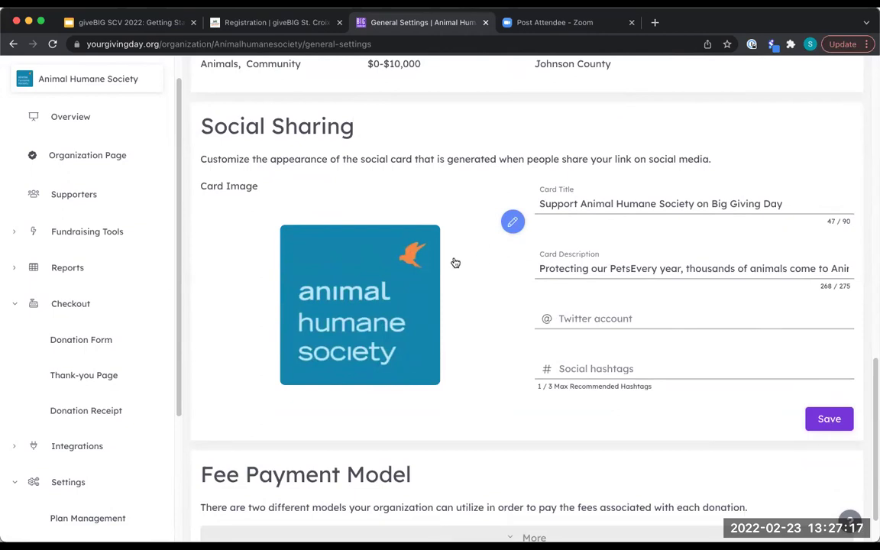
{"action": "scroll", "coordinate": [405, 259], "scroll_direction": "up", "scroll_amount": 1}
{"action": "scroll", "coordinate": [268, 279], "scroll_direction": "up", "scroll_amount": 10}
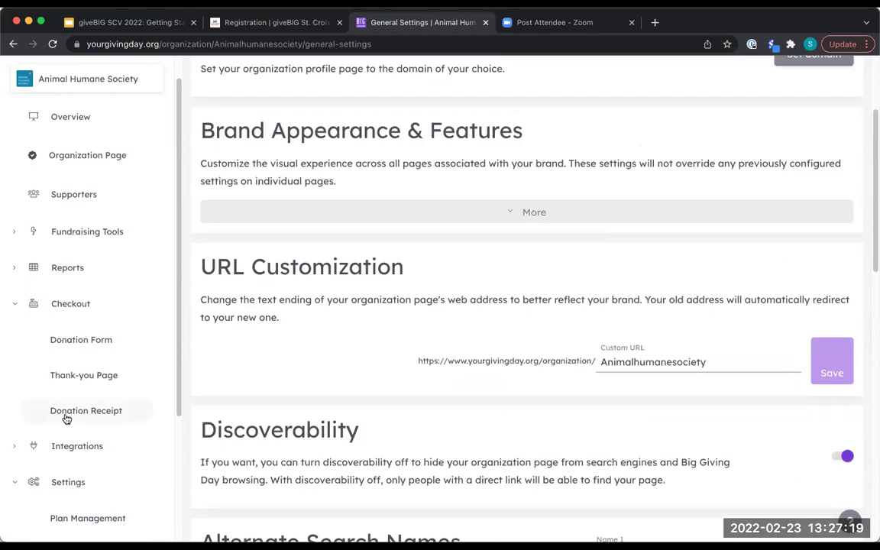
Step: Open the Admins page under Settings, review the fields of the Add New Admin form and close it without sending
{"action": "scroll", "coordinate": [67, 418], "scroll_direction": "down", "scroll_amount": 5}
{"action": "left_click", "coordinate": [68, 481]}
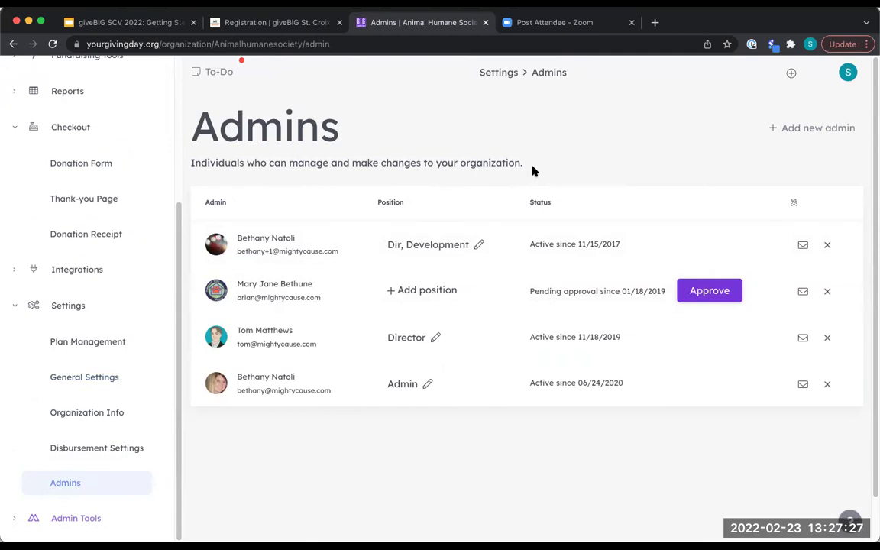
{"action": "left_click", "coordinate": [770, 130]}
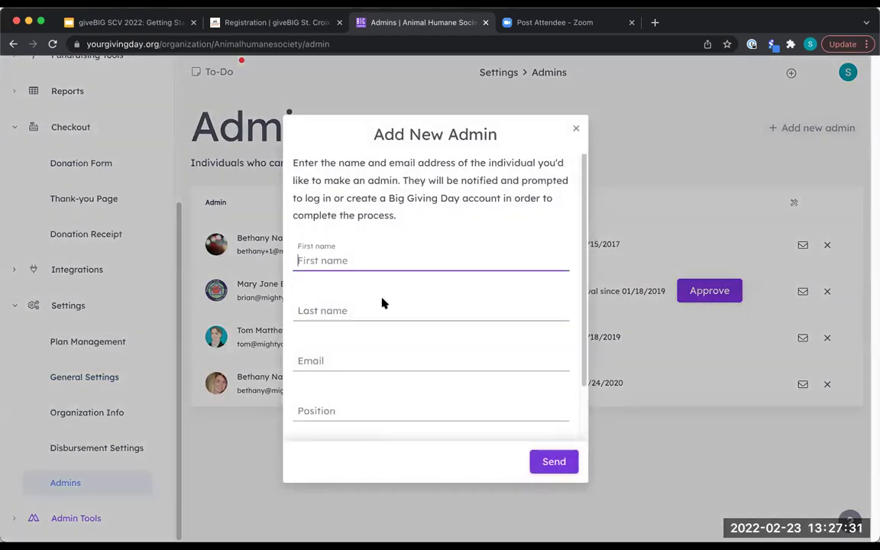
{"action": "scroll", "coordinate": [381, 299], "scroll_direction": "down", "scroll_amount": 2}
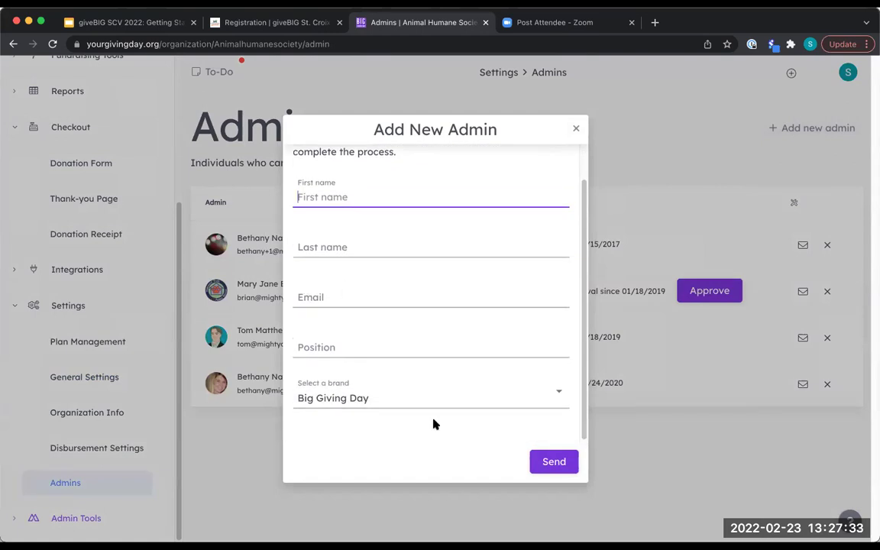
{"action": "left_click", "coordinate": [576, 129]}
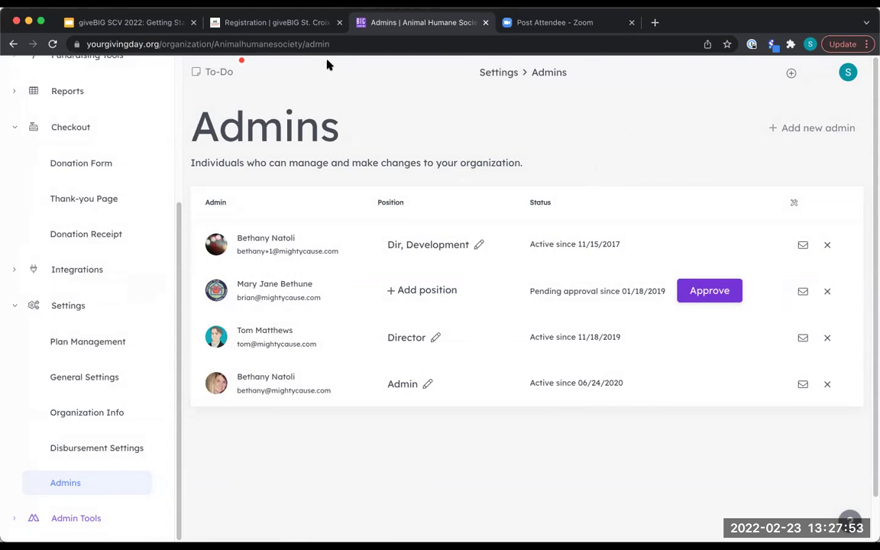
Step: Return to the dashboard Overview, open the Organization Page in edit mode and dismiss the edit mode hint
{"action": "scroll", "coordinate": [123, 198], "scroll_direction": "up", "scroll_amount": 5}
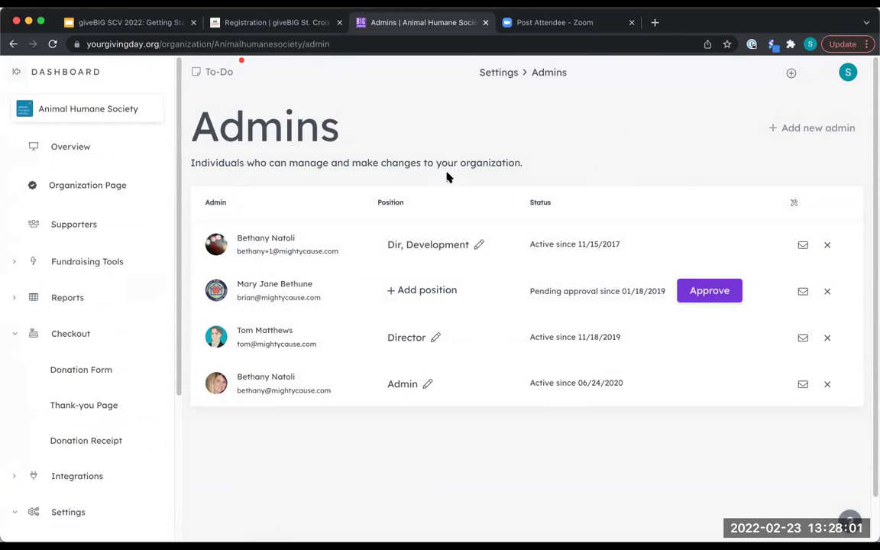
{"action": "left_click", "coordinate": [30, 147]}
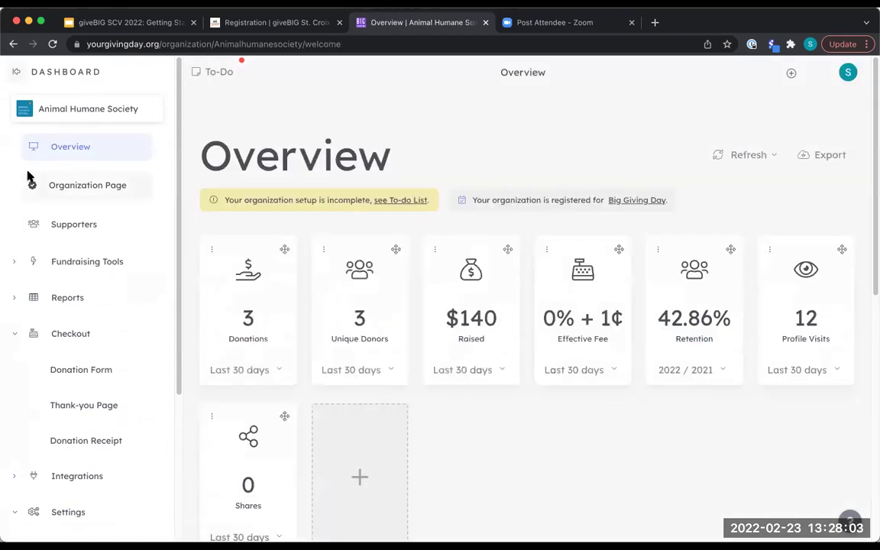
{"action": "left_click", "coordinate": [90, 191]}
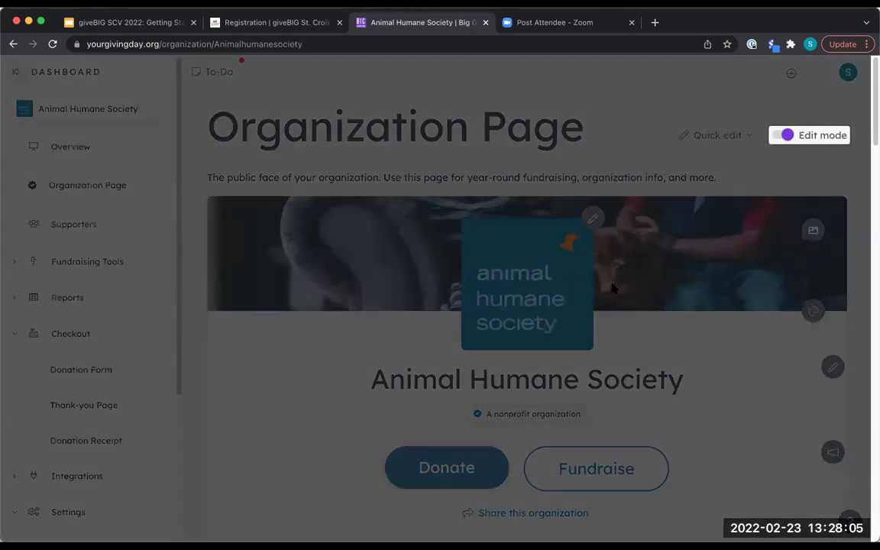
{"action": "left_click", "coordinate": [854, 169]}
{"action": "scroll", "coordinate": [698, 266], "scroll_direction": "down", "scroll_amount": 3}
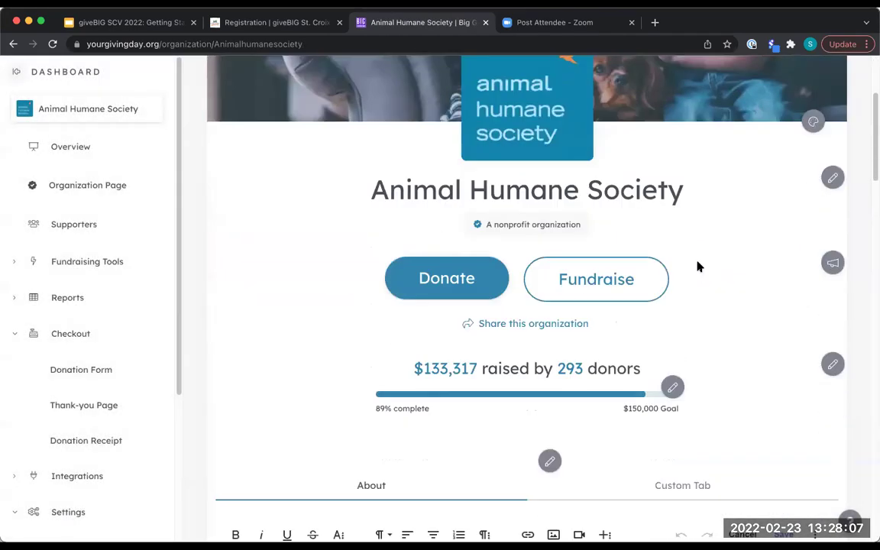
Step: Open the fundraising goal for editing from the progress bar of the Organization Page
{"action": "left_click", "coordinate": [672, 387]}
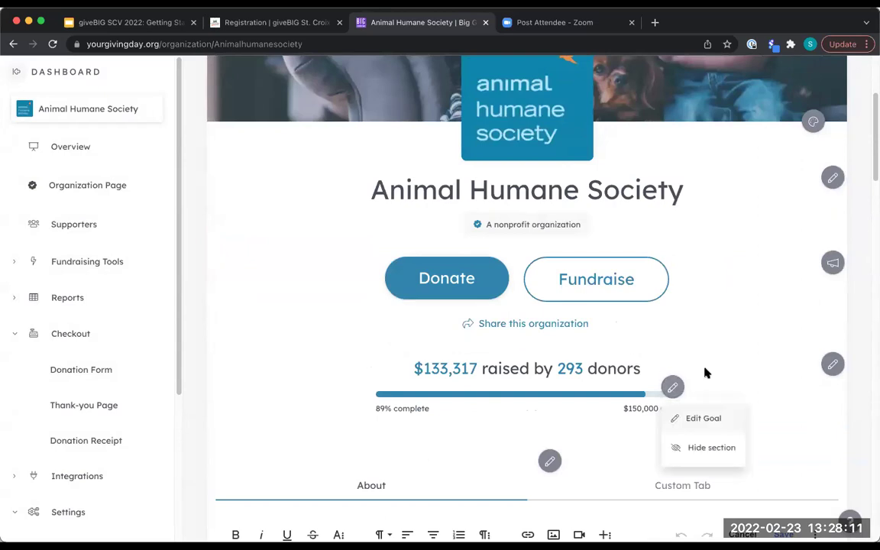
{"action": "left_click", "coordinate": [715, 420]}
{"action": "left_click", "coordinate": [815, 365]}
Step: Open the Organization Page's stats settings, hide the amount raised and show it again, and close the settings
{"action": "left_click", "coordinate": [831, 364]}
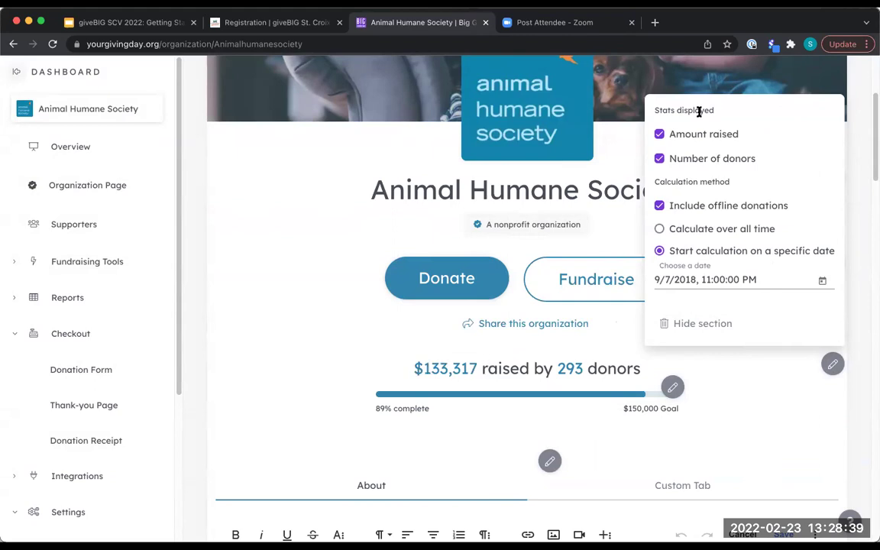
{"action": "left_click", "coordinate": [660, 134]}
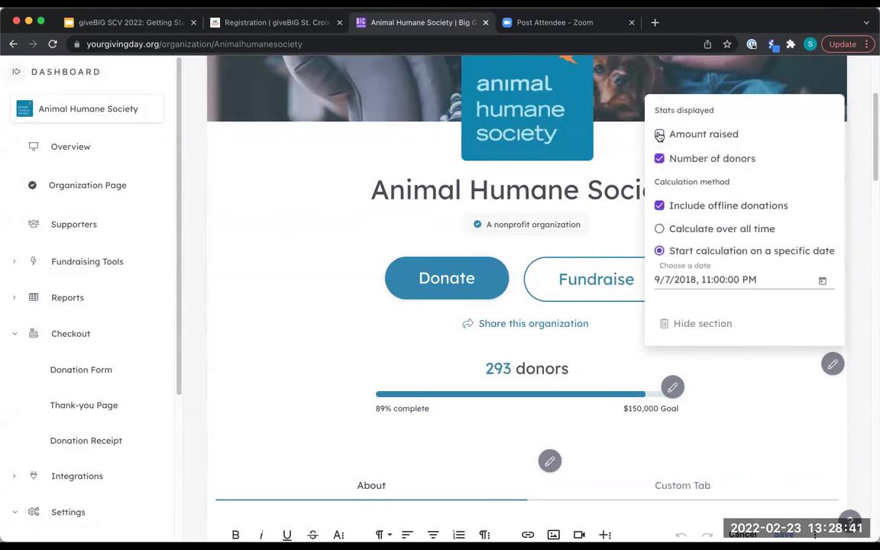
{"action": "left_click", "coordinate": [660, 134]}
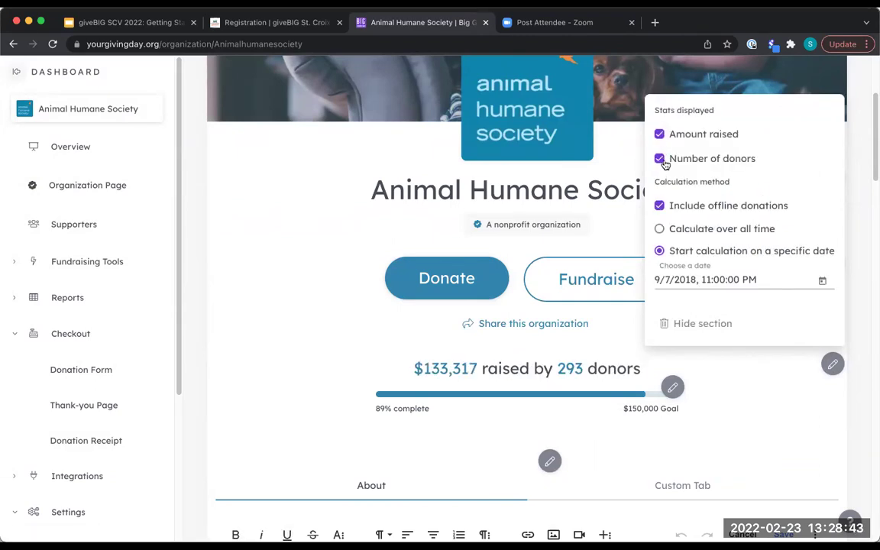
{"action": "left_click", "coordinate": [776, 370]}
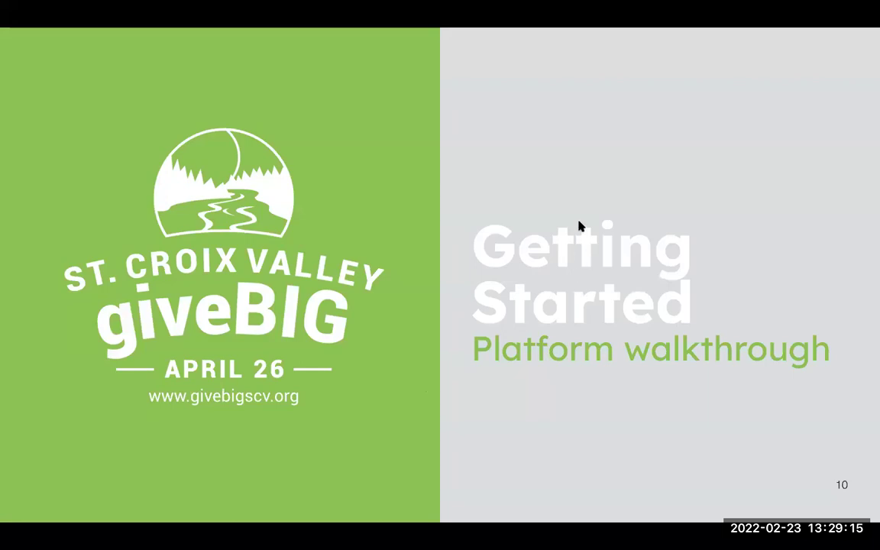
{"action": "key", "text": "Right"}
{"action": "key", "text": "Right"}
{"action": "key", "text": "Right"}
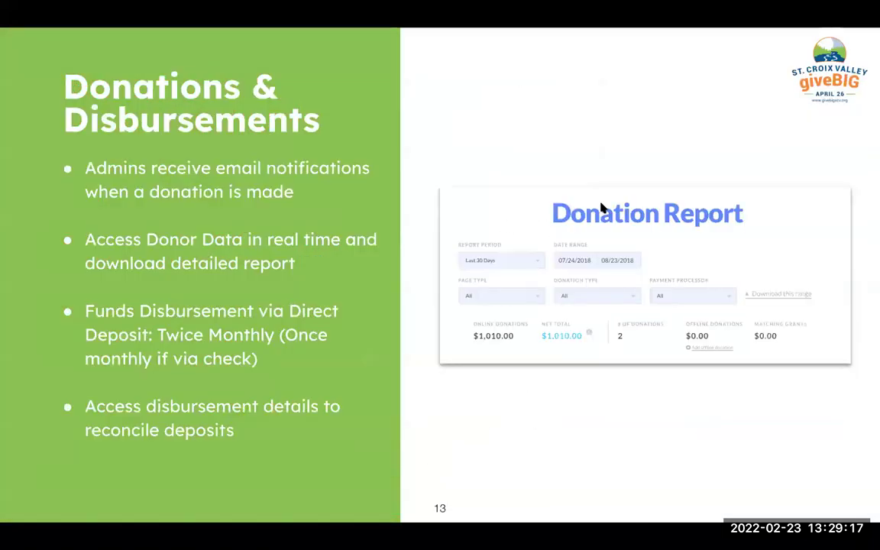